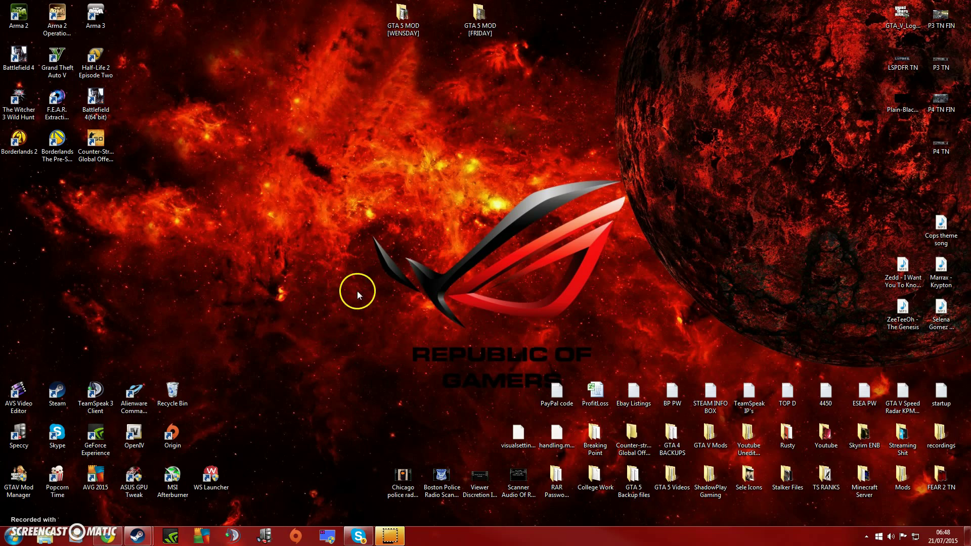
# Drag-select groups of desktop files, then clear the selection.
pyautogui.moveTo(202, 155); pyautogui.dragTo(630, 405)
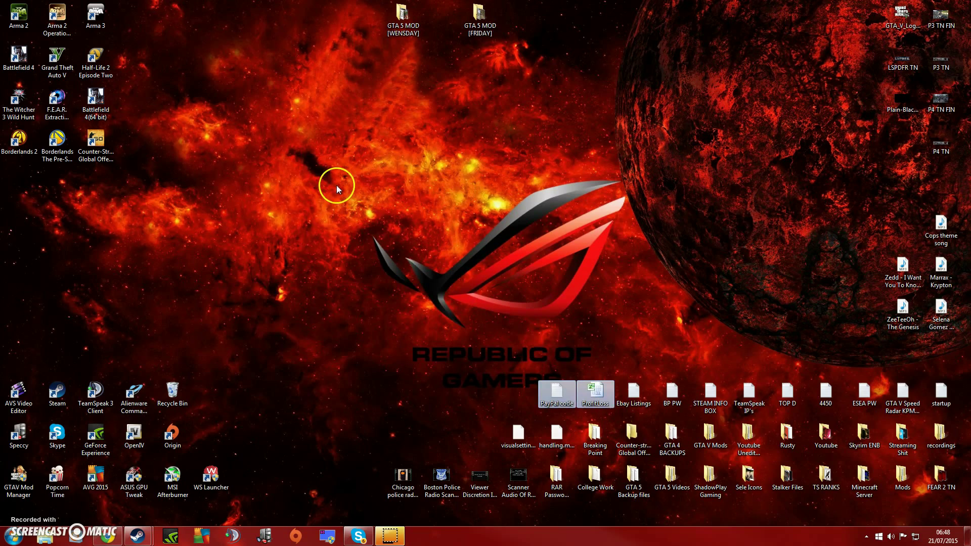
pyautogui.moveTo(306, 136); pyautogui.dragTo(702, 422)
pyautogui.moveTo(283, 125); pyautogui.dragTo(759, 417)
pyautogui.click(272, 126)
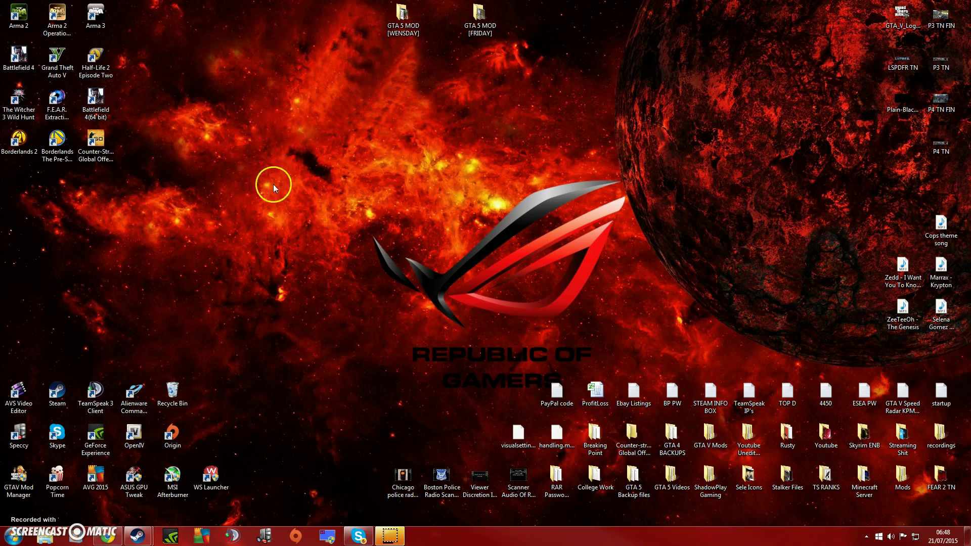
# Launch OpenIV for Grand Theft Auto V (Windows) and move its window to the left.
pyautogui.doubleClick(134, 430)
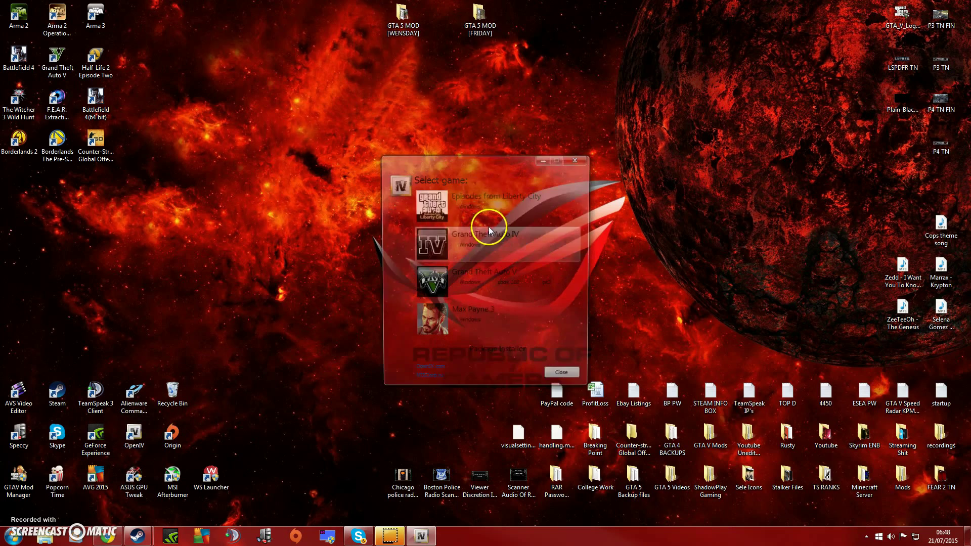
pyautogui.click(469, 280)
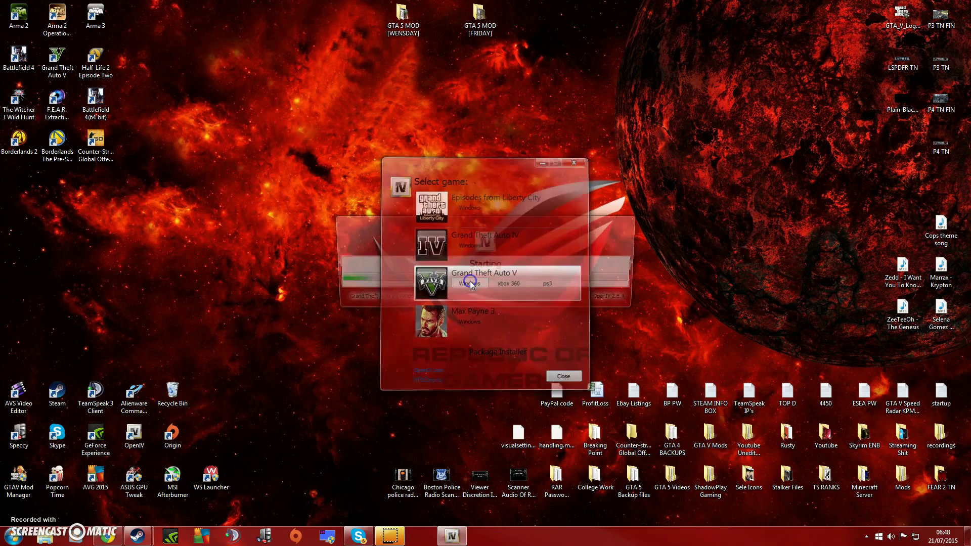
pyautogui.click(557, 289)
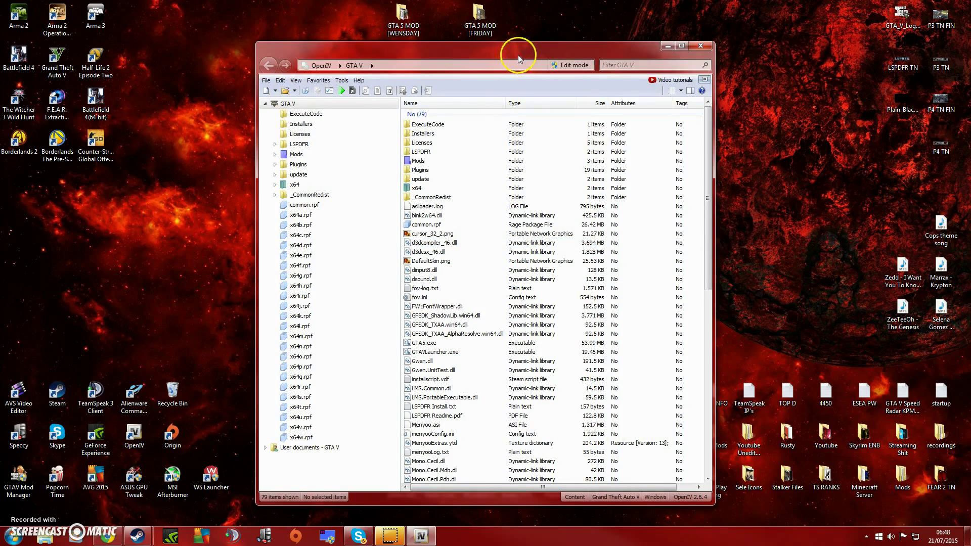
pyautogui.moveTo(518, 54); pyautogui.dragTo(312, 33)
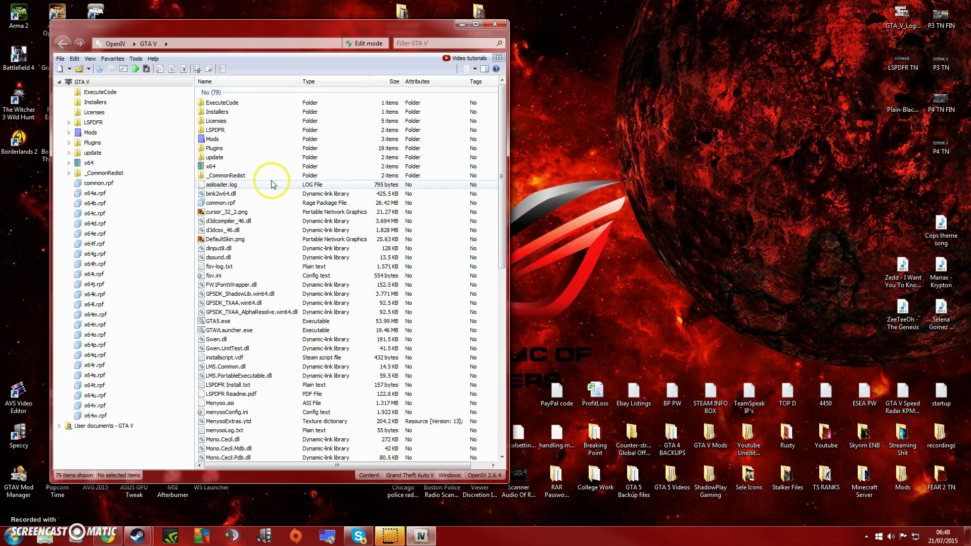
pyautogui.scroll(-3, 472, 210)
pyautogui.scroll(3, 471, 212)
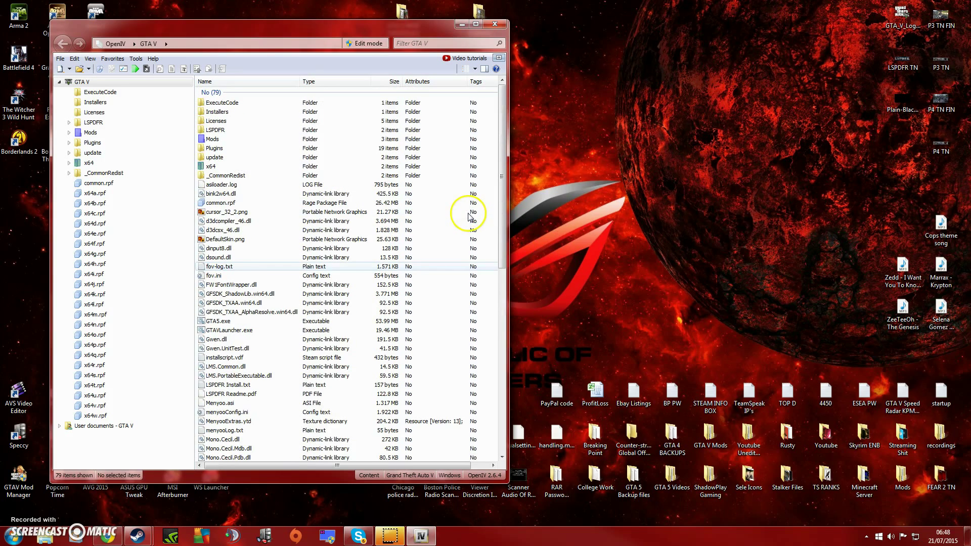
pyautogui.click(672, 201)
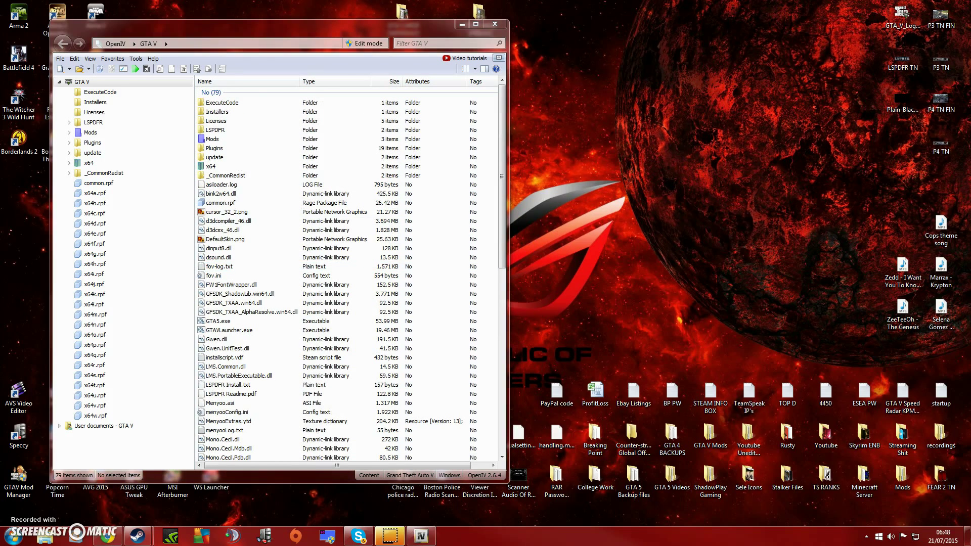
# On Chrome's gta5-mods tab, read the install steps and download the Battlefield 4 Taurus .44 Magnum mod.
pyautogui.click(107, 536)
pyautogui.click(146, 6)
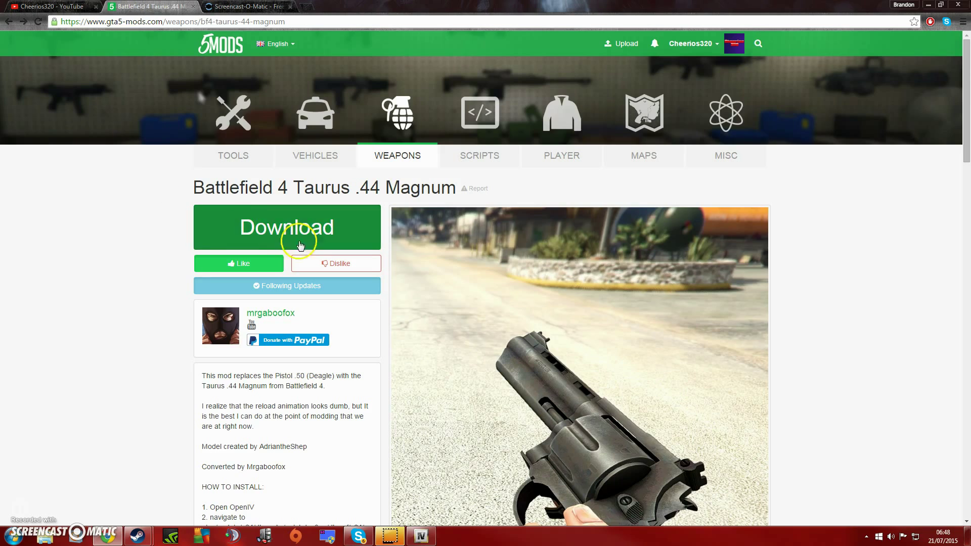
pyautogui.scroll(-12, 86, 270)
pyautogui.scroll(10, 89, 277)
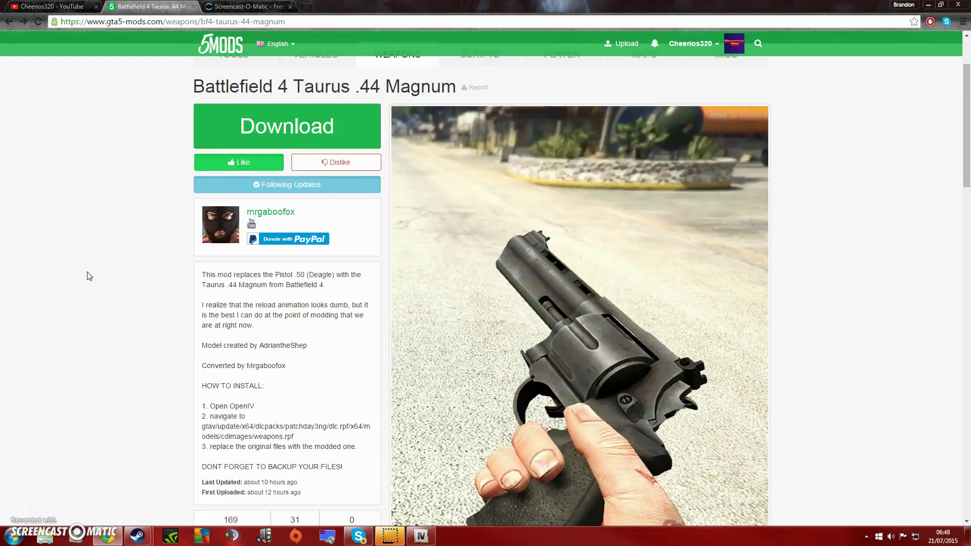
pyautogui.scroll(2, 89, 276)
pyautogui.click(317, 228)
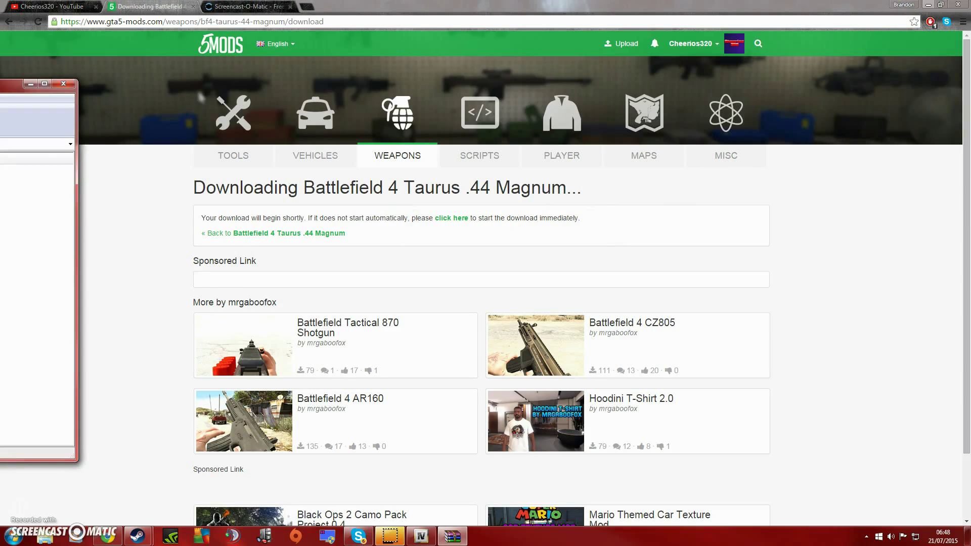
# Copy the three w_pi_pistol50 files from the BF4 Taurus .44 Magnum Mod folder to the desktop and close WinRAR.
pyautogui.press('super+Down')
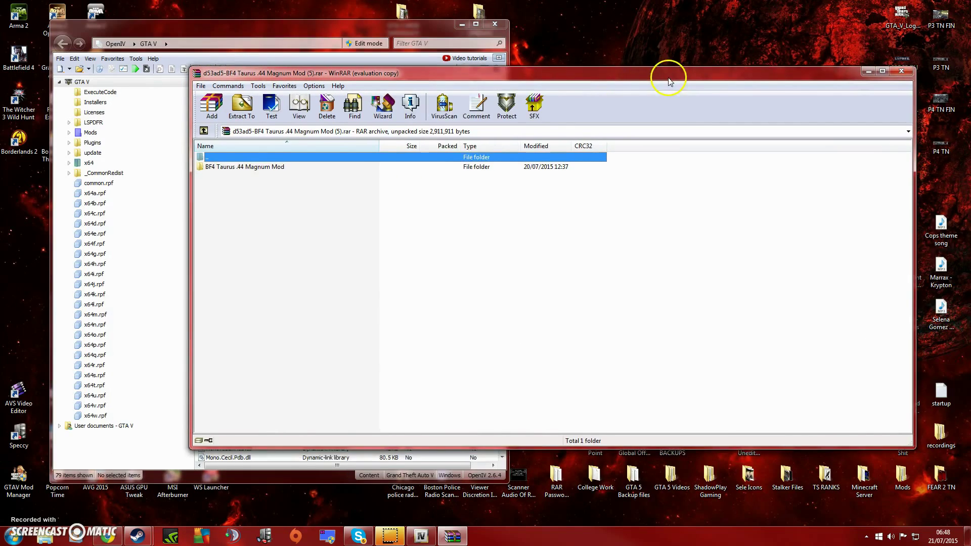
pyautogui.doubleClick(446, 152)
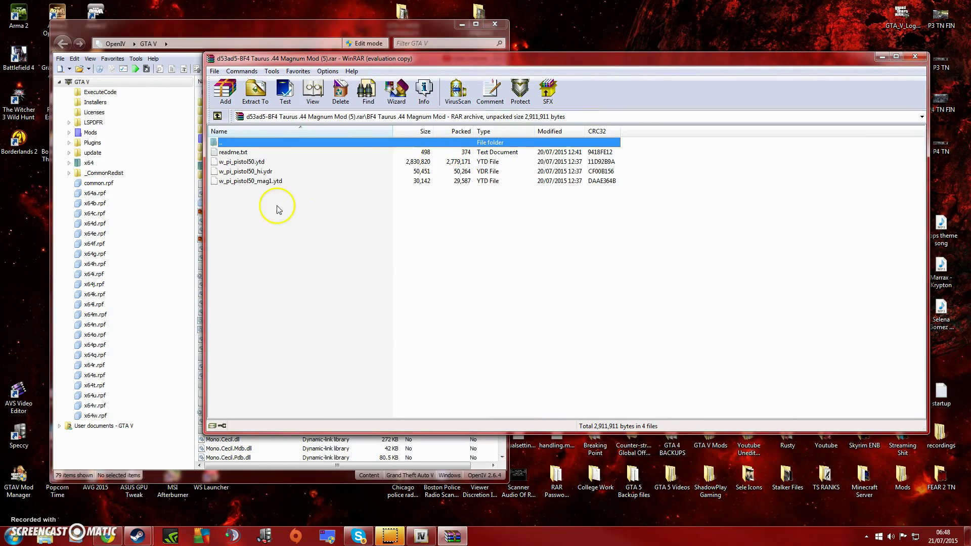
pyautogui.moveTo(278, 208); pyautogui.dragTo(546, 95)
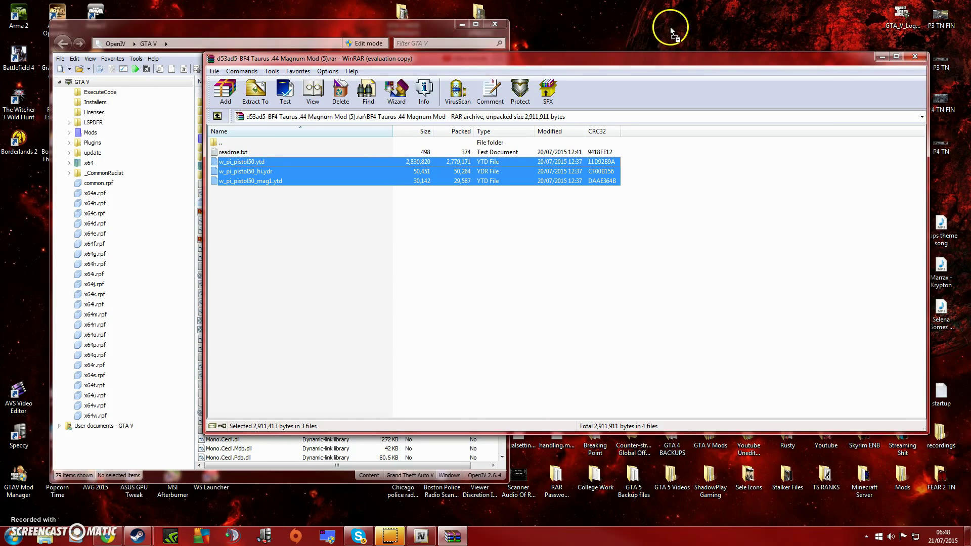
pyautogui.moveTo(678, 24); pyautogui.dragTo(678, 25)
pyautogui.click(915, 56)
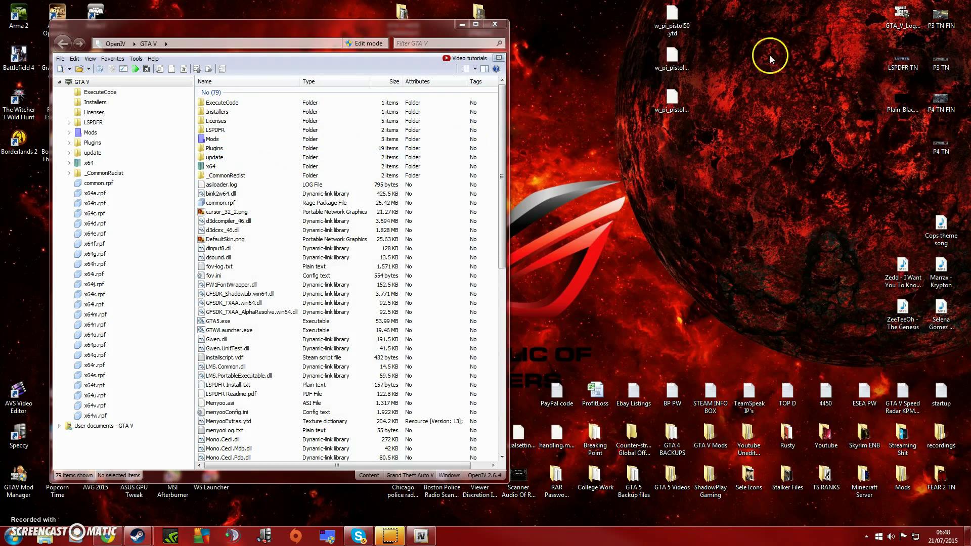
# Browse update > x64 > dlcpacks > patchday3ng > dlc.rpf > x64 > models > cdimages and open weapons.rpf.
pyautogui.doubleClick(242, 158)
pyautogui.doubleClick(233, 103)
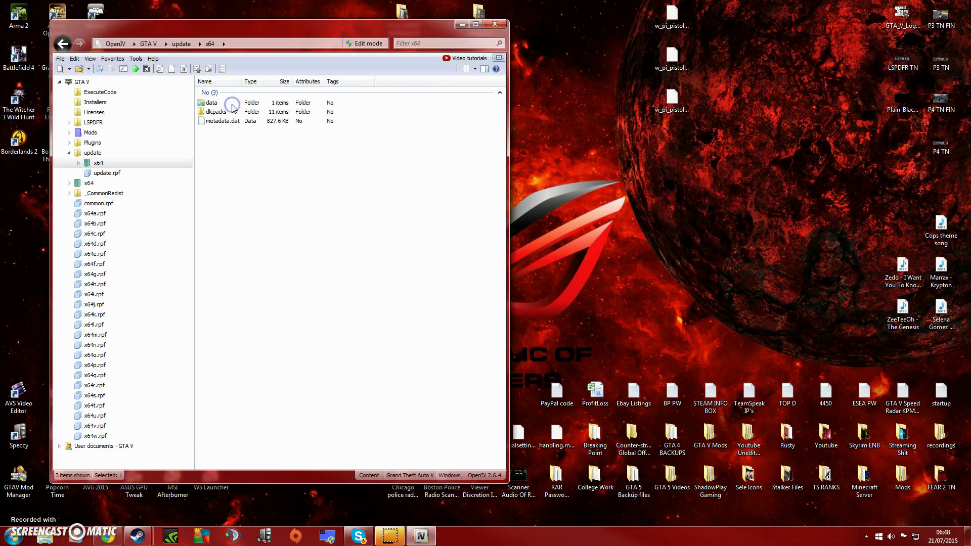
pyautogui.doubleClick(235, 111)
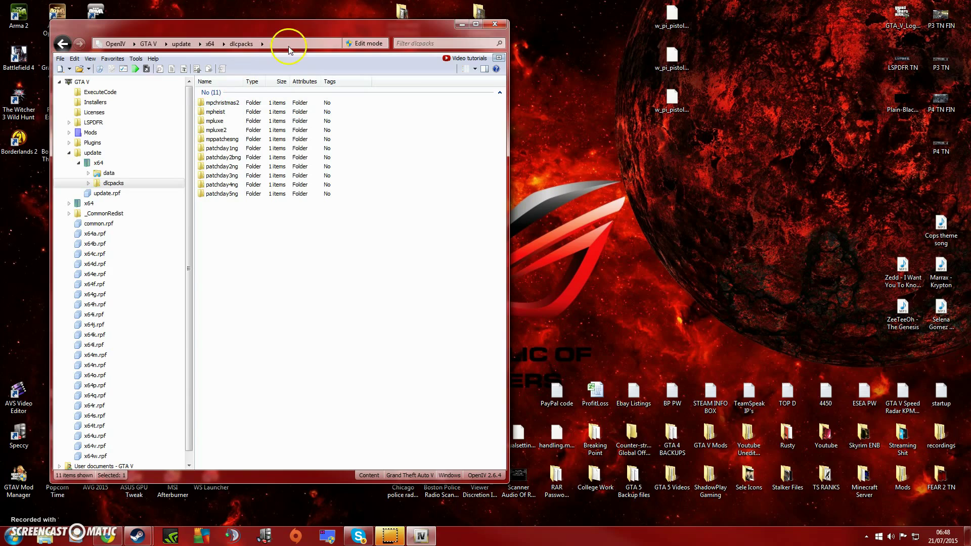
pyautogui.doubleClick(238, 175)
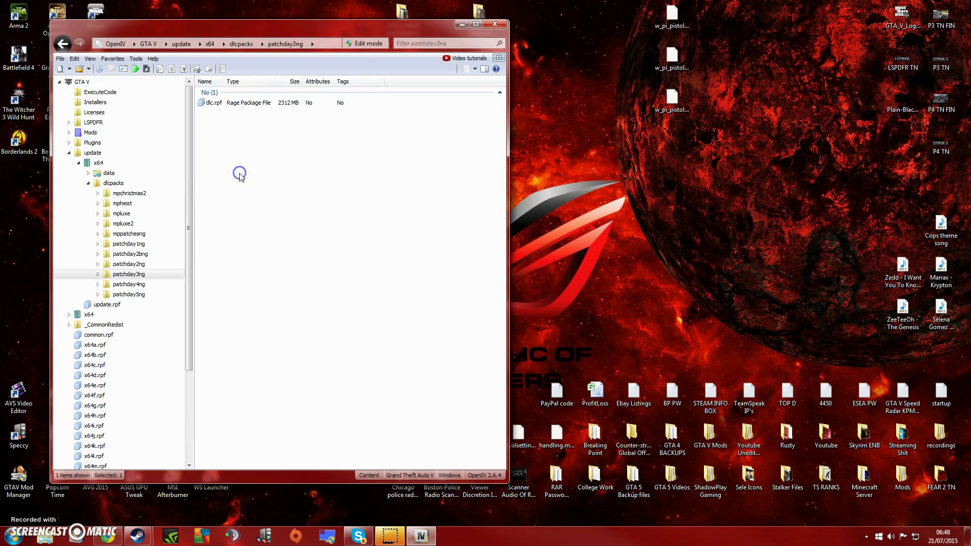
pyautogui.doubleClick(242, 102)
pyautogui.click(236, 111)
pyautogui.doubleClick(237, 112)
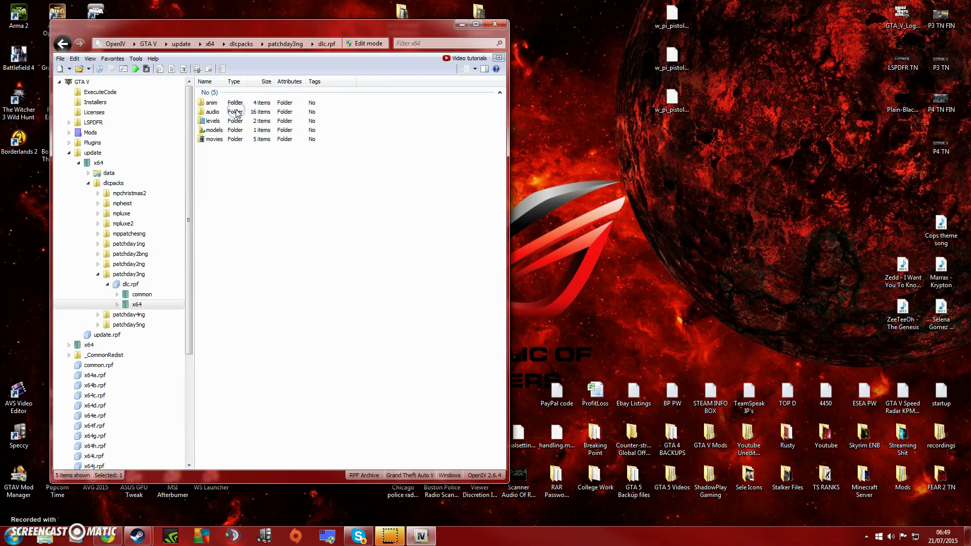
pyautogui.click(233, 130)
pyautogui.doubleClick(233, 130)
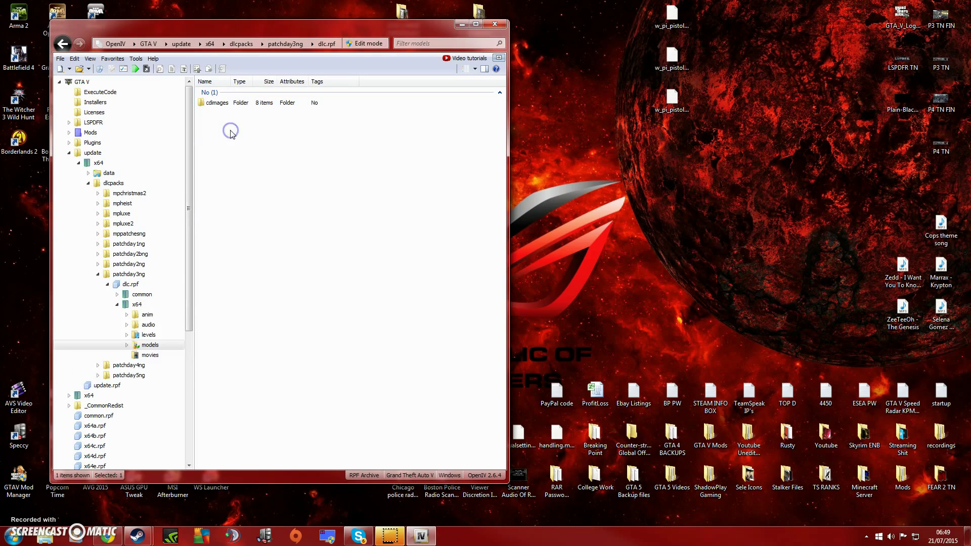
pyautogui.doubleClick(236, 104)
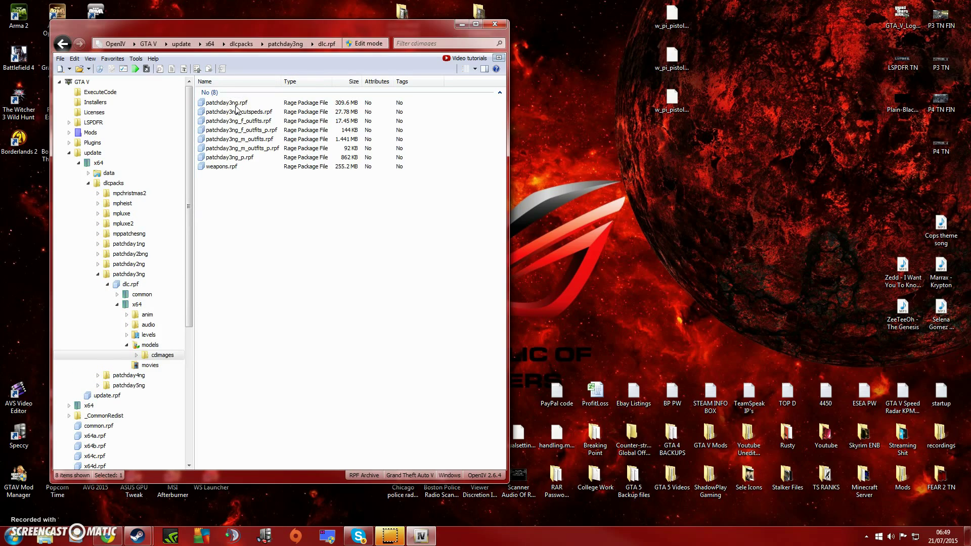
pyautogui.doubleClick(238, 166)
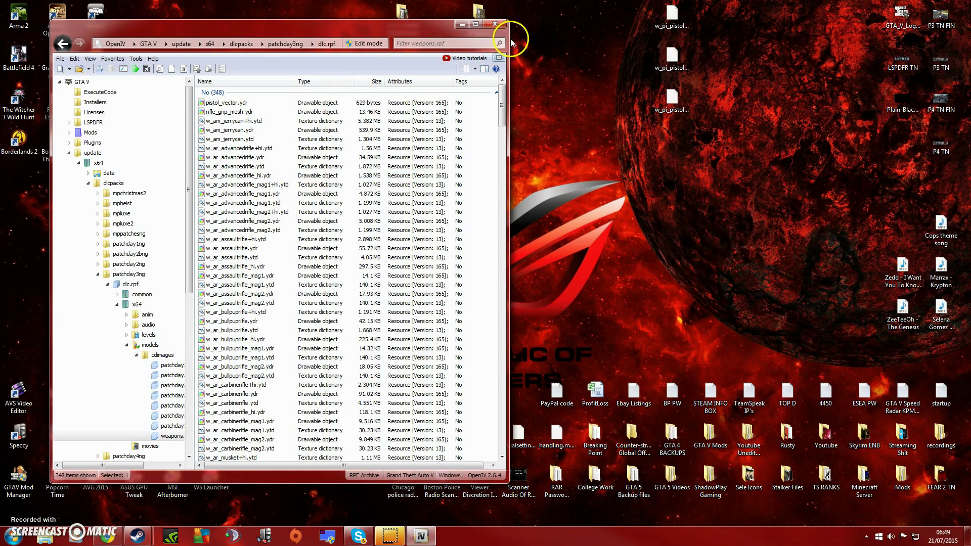
# Resize and reposition the OpenIV window to uncover the desktop files.
pyautogui.moveTo(509, 38); pyautogui.dragTo(723, 38)
pyautogui.moveTo(583, 27); pyautogui.dragTo(311, 29)
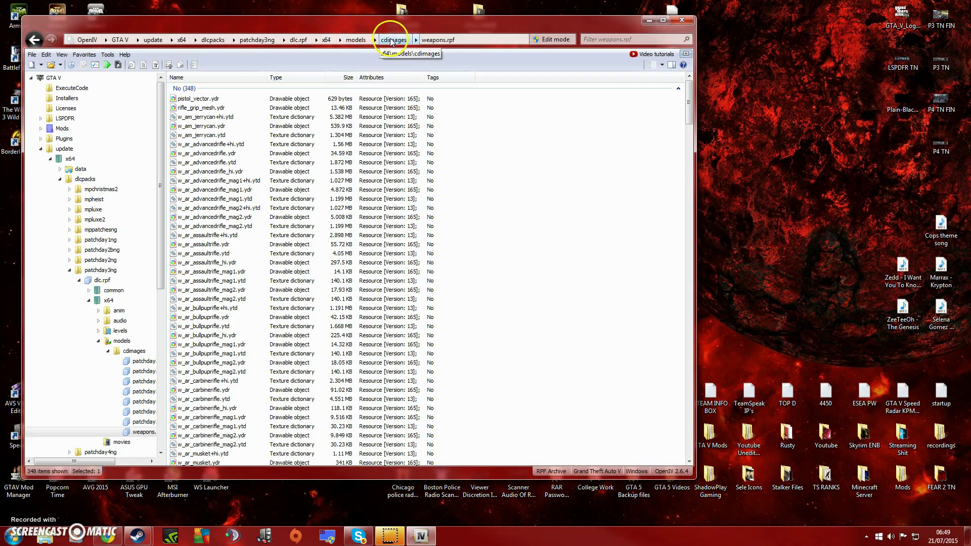
pyautogui.moveTo(472, 27)
pyautogui.mouseDown()
pyautogui.moveTo(519, 76)
pyautogui.moveTo(469, 32)
pyautogui.mouseUp()
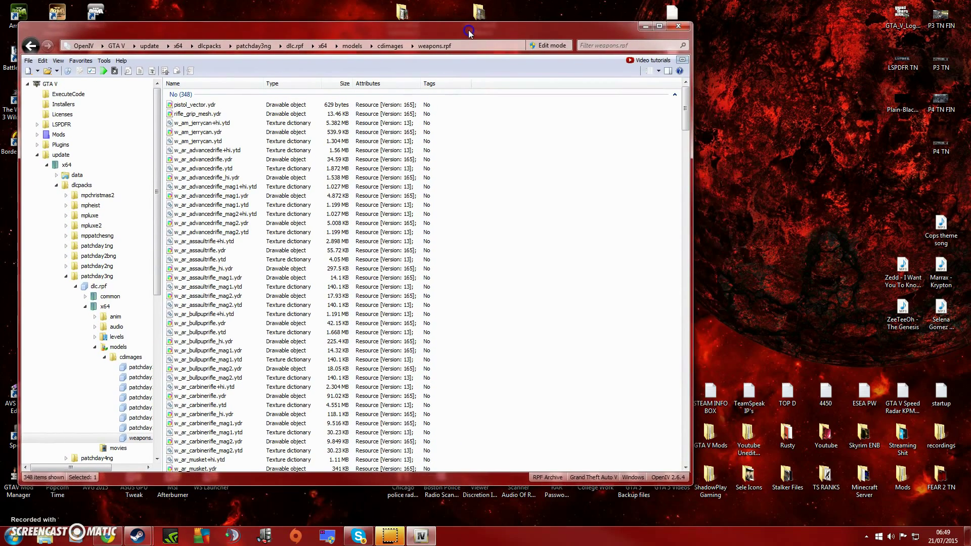
pyautogui.moveTo(692, 24); pyautogui.dragTo(617, 21)
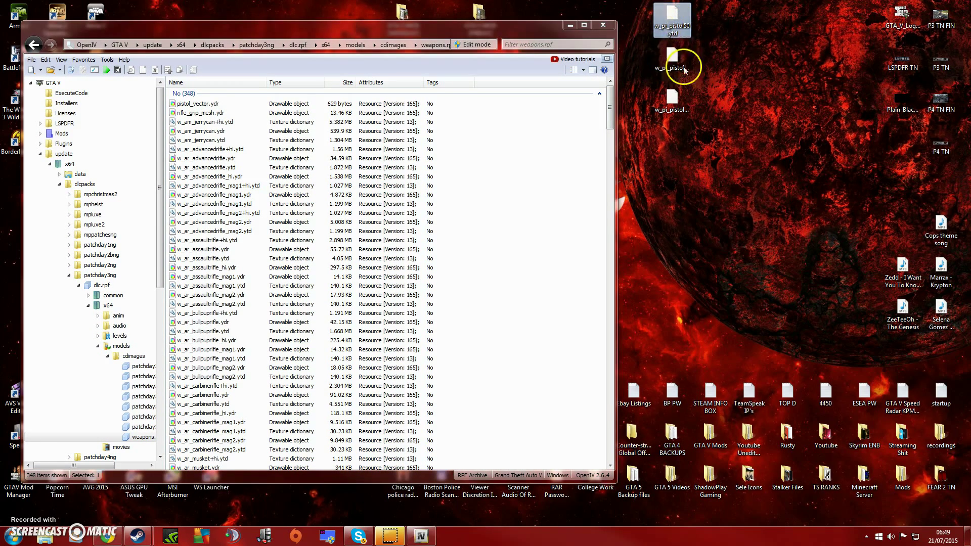
# Copy the desktop w_pi_pistol50_mag1.ytd name and paste it as the weapons.rpf filter.
pyautogui.click(677, 37)
pyautogui.moveTo(677, 37); pyautogui.dragTo(679, 109)
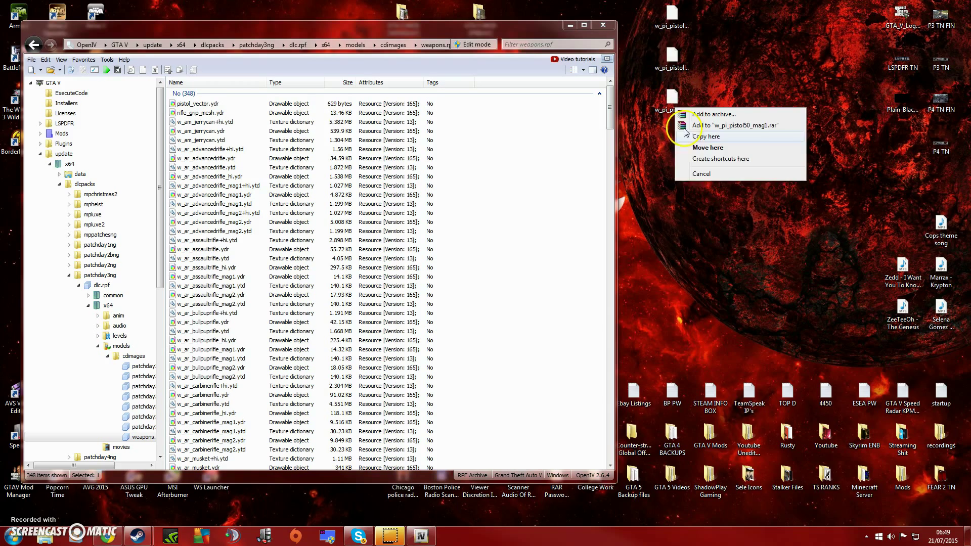
pyautogui.rightClick(670, 101)
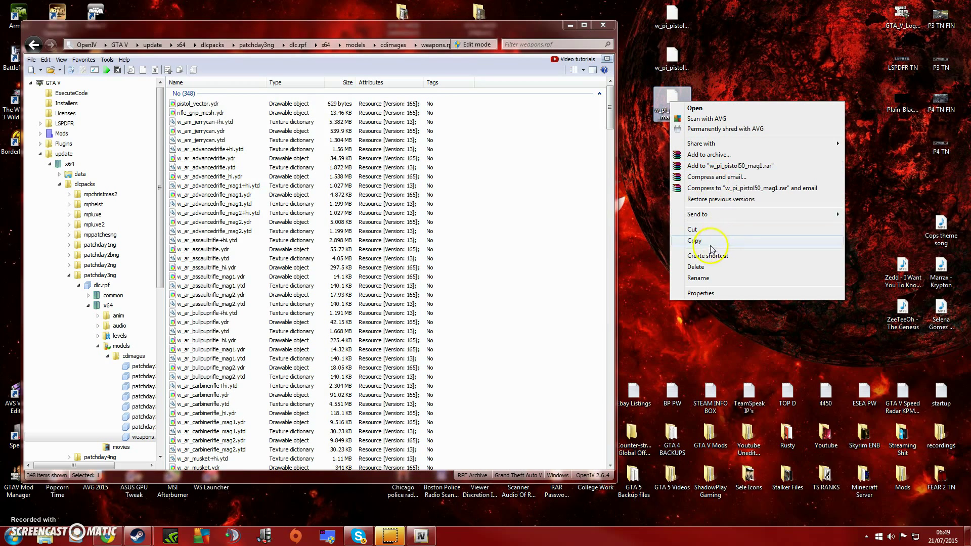
pyautogui.click(698, 278)
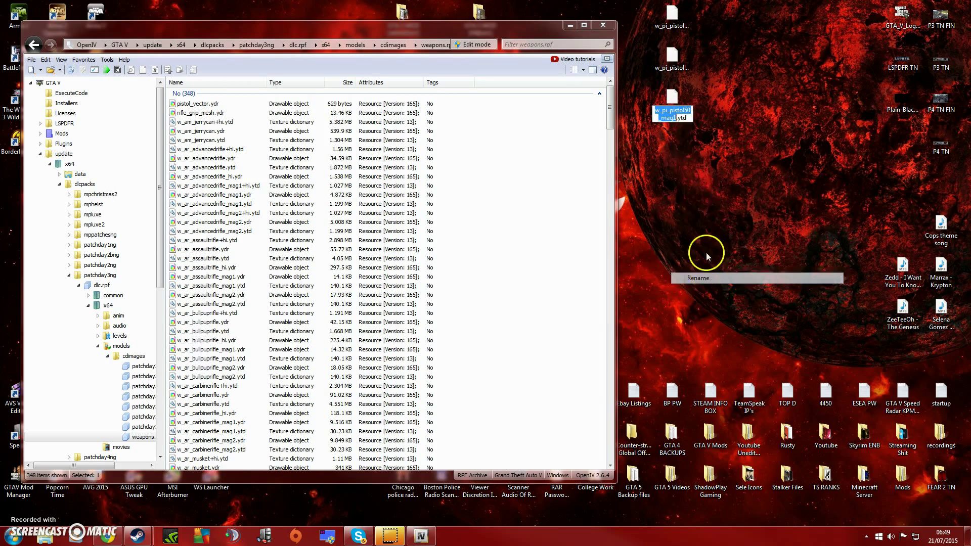
pyautogui.click(557, 44)
pyautogui.hotkey('ctrl', 'v')
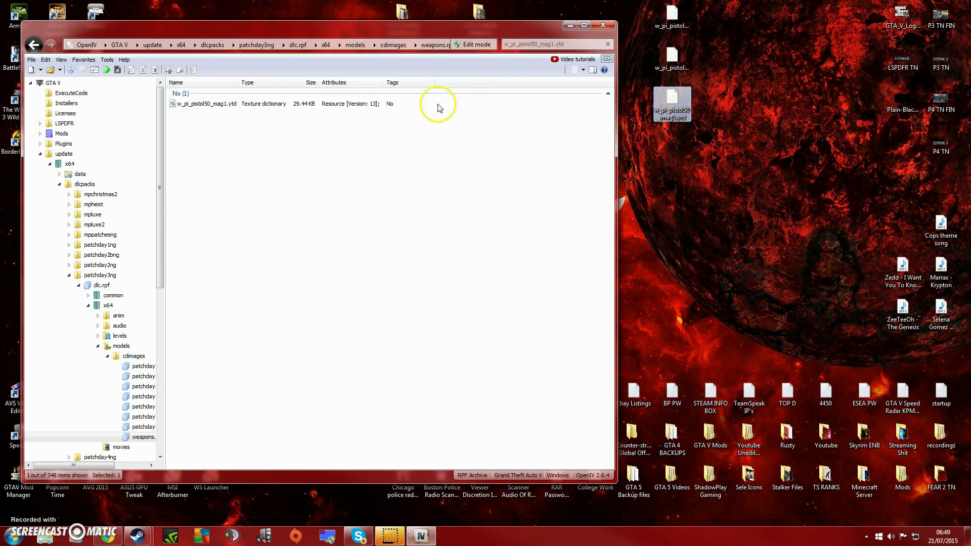
# Switch weapons.rpf into edit mode and accept the warning.
pyautogui.click(463, 45)
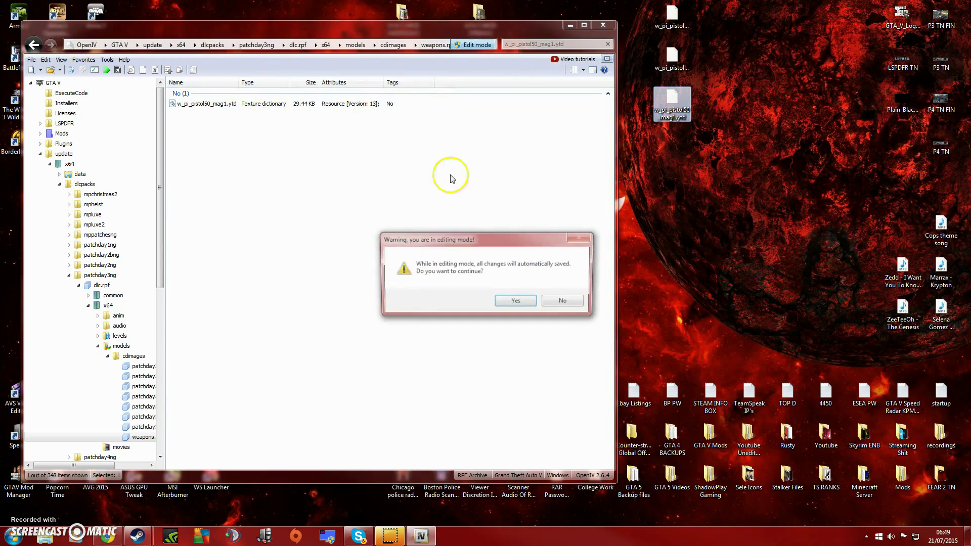
pyautogui.click(516, 298)
pyautogui.click(381, 104)
pyautogui.rightClick(382, 104)
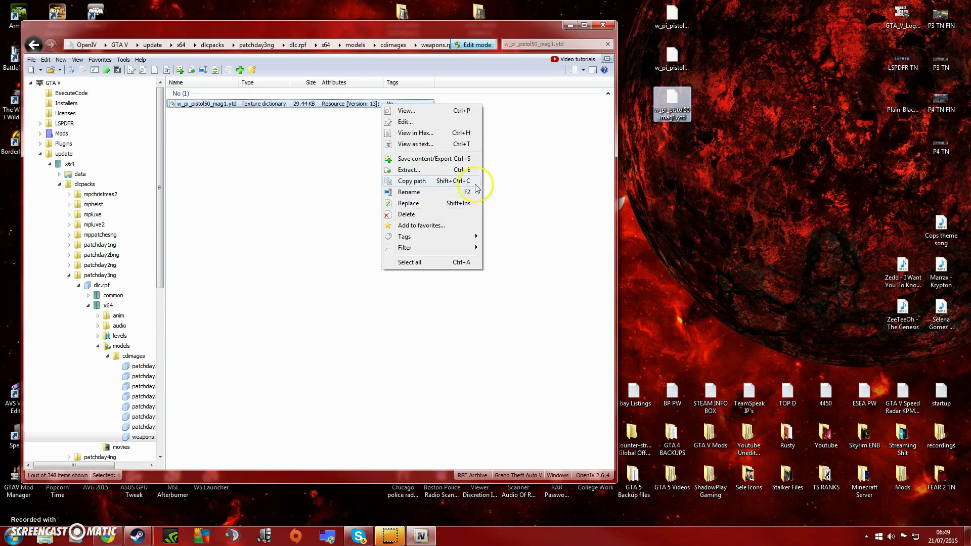
pyautogui.click(708, 218)
# Create a new desktop folder named 'backup 5'.
pyautogui.rightClick(706, 220)
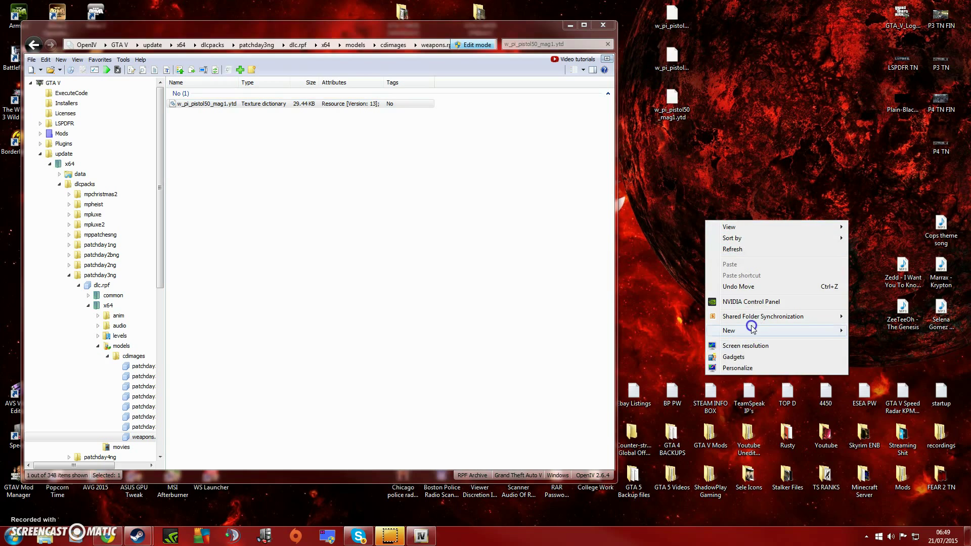
pyautogui.moveTo(757, 331)
pyautogui.click(642, 331)
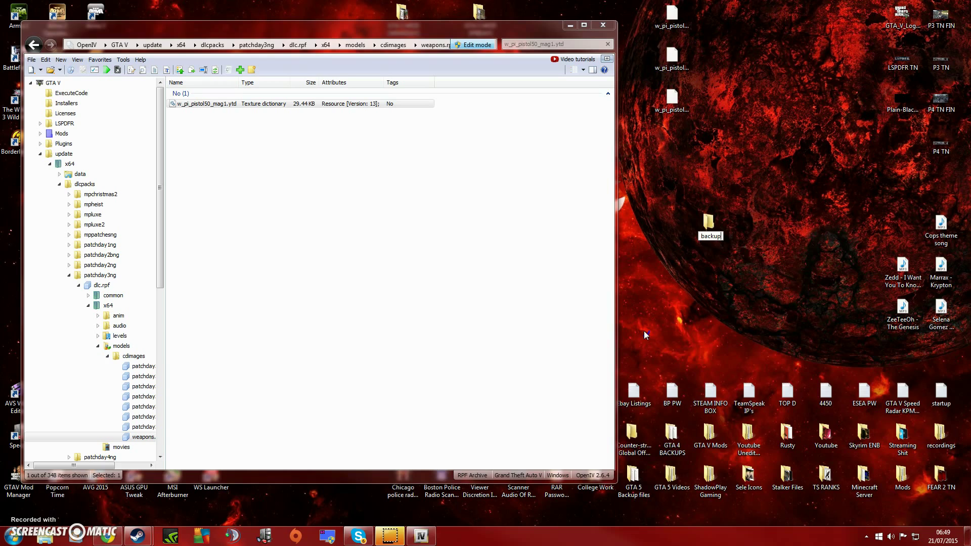
pyautogui.write('backup 5')
pyautogui.click(700, 253)
# Choose Extract for the archived w_pi_pistol50_mag1.ytd.
pyautogui.rightClick(360, 105)
pyautogui.click(333, 106)
pyautogui.rightClick(333, 106)
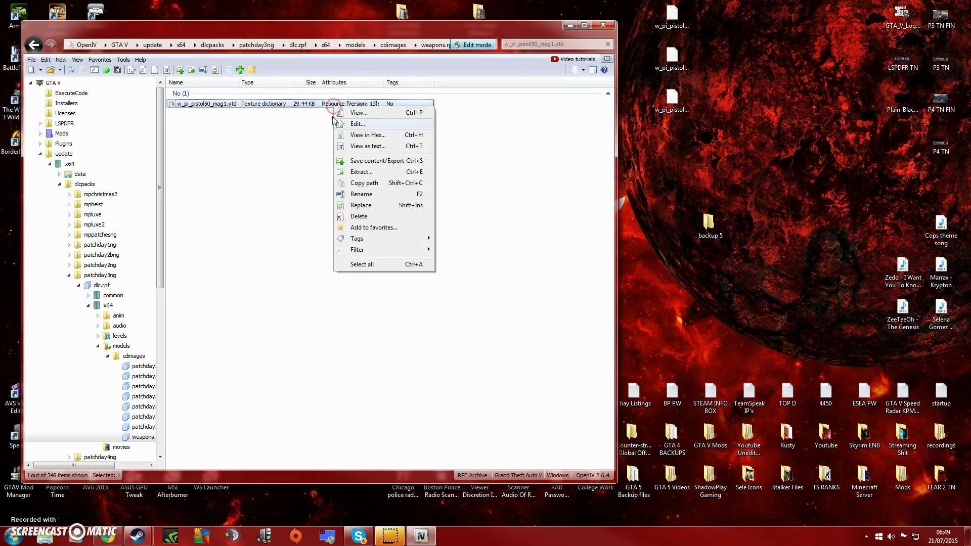
pyautogui.click(368, 172)
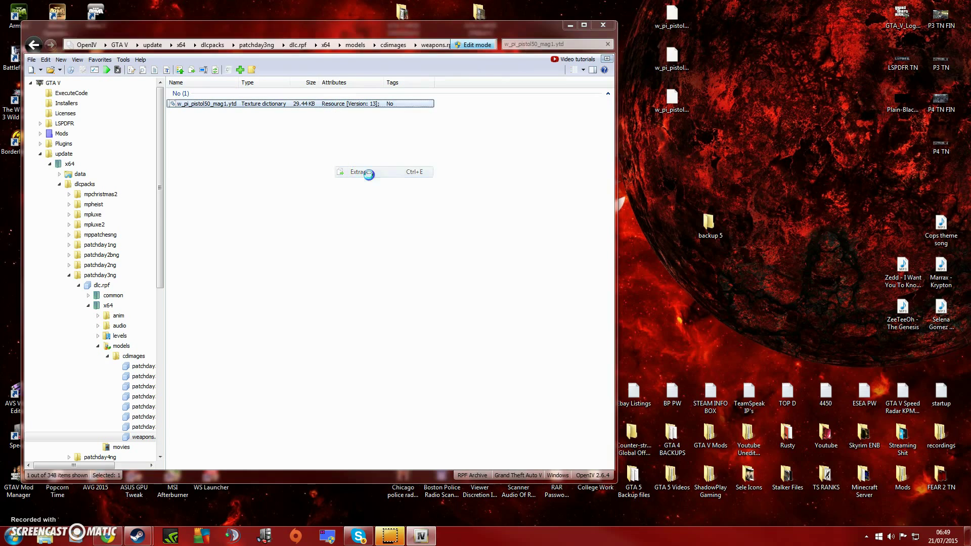
# Search 'backup' in the destination dialog and extract w_pi_pistol50_mag1.ytd into backup 5.
pyautogui.click(86, 108)
pyautogui.click(293, 175)
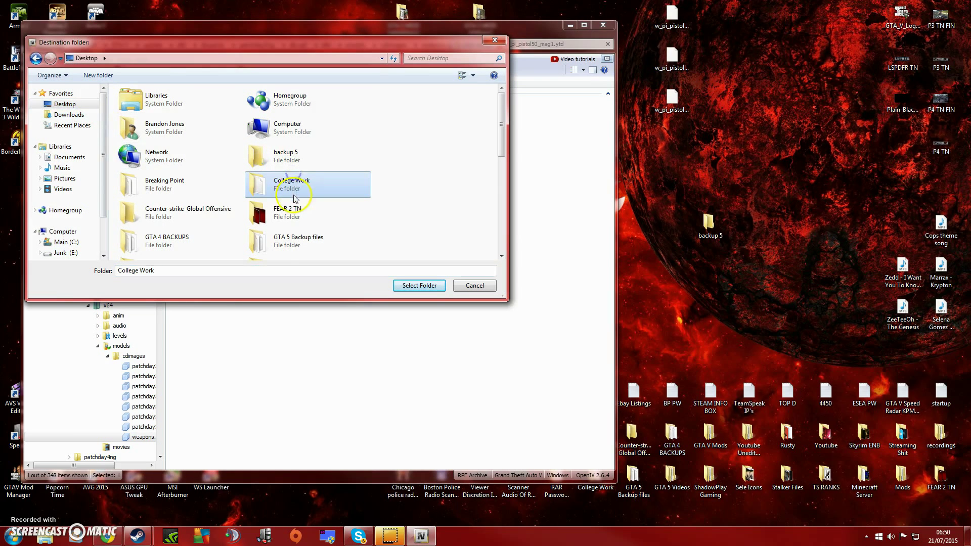
pyautogui.scroll(-1, 296, 199)
pyautogui.scroll(-3, 364, 202)
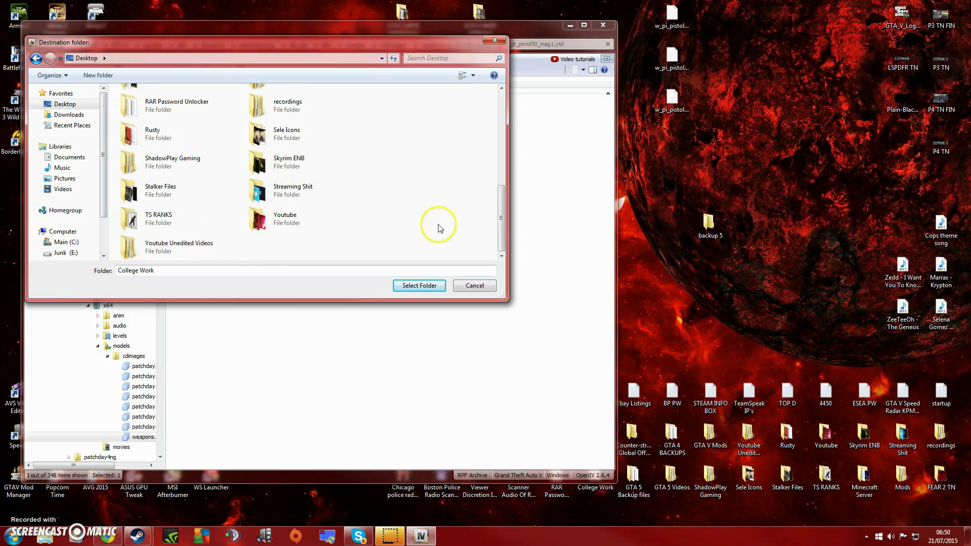
pyautogui.moveTo(503, 218); pyautogui.dragTo(417, 182)
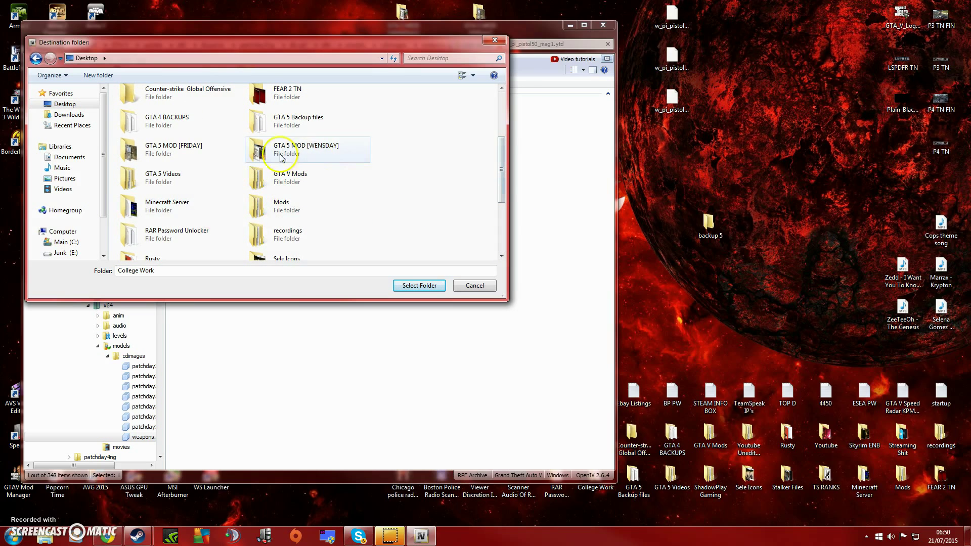
pyautogui.scroll(2, 253, 188)
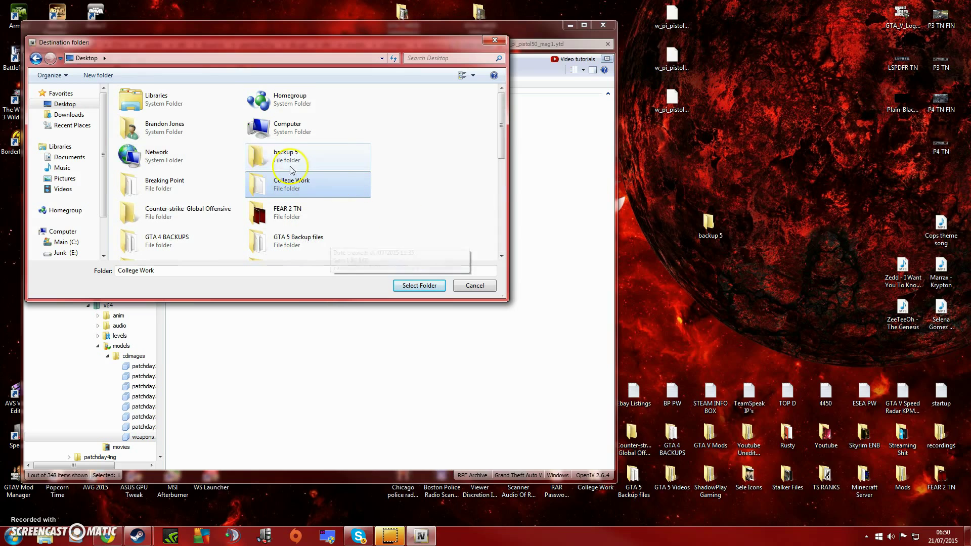
pyautogui.click(445, 57)
pyautogui.write('ba')
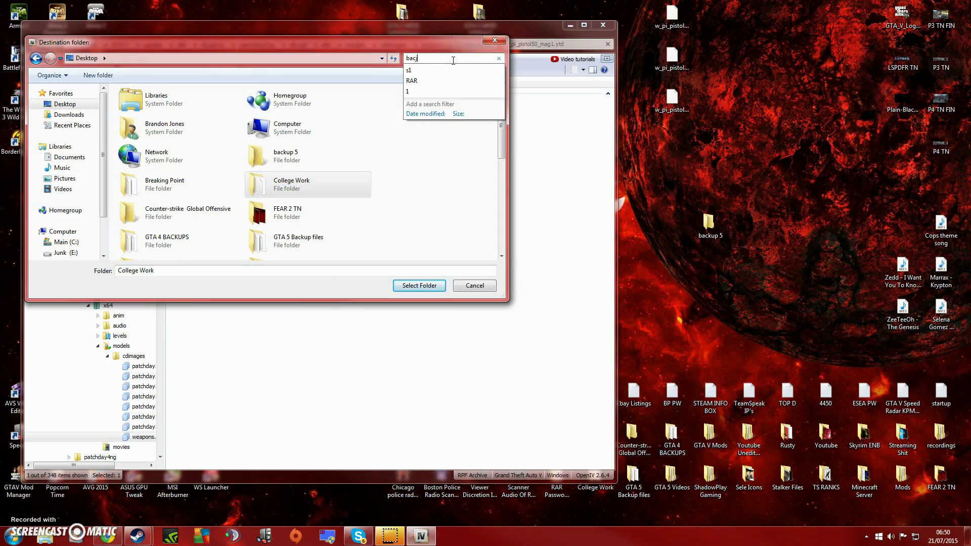
pyautogui.write('cj')
pyautogui.press('BackSpace')
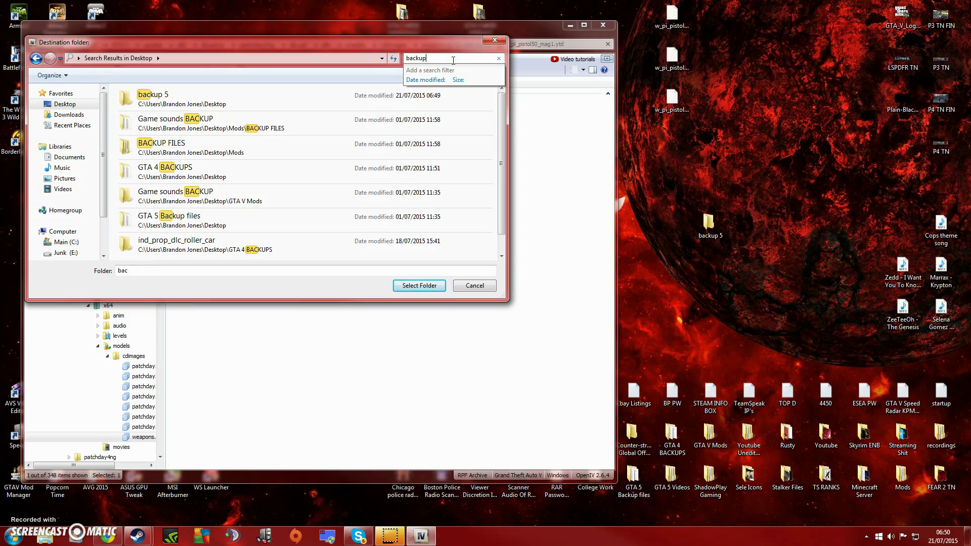
pyautogui.doubleClick(151, 95)
pyautogui.click(404, 286)
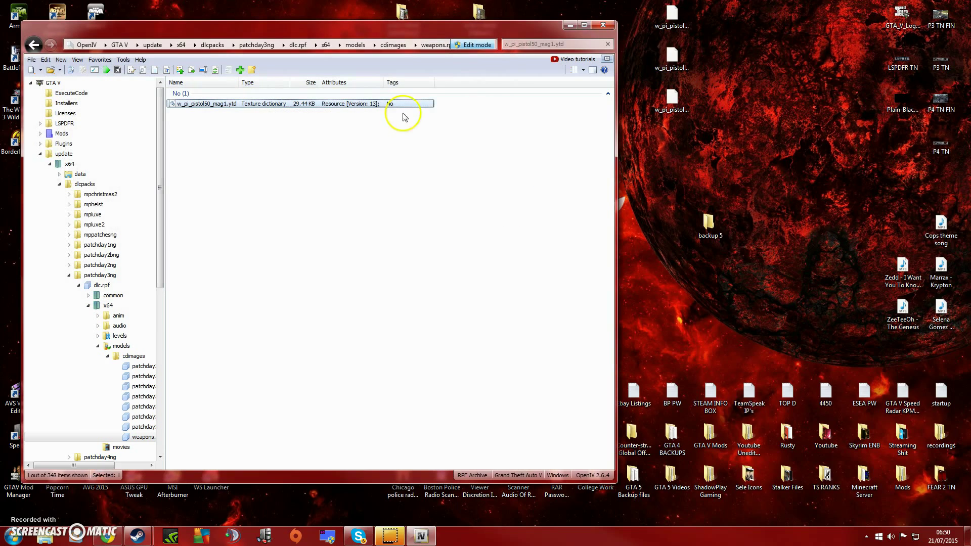
# Open the backup 5 folder to confirm the 30 KB texture copy, then close it.
pyautogui.click(571, 44)
pyautogui.click(373, 105)
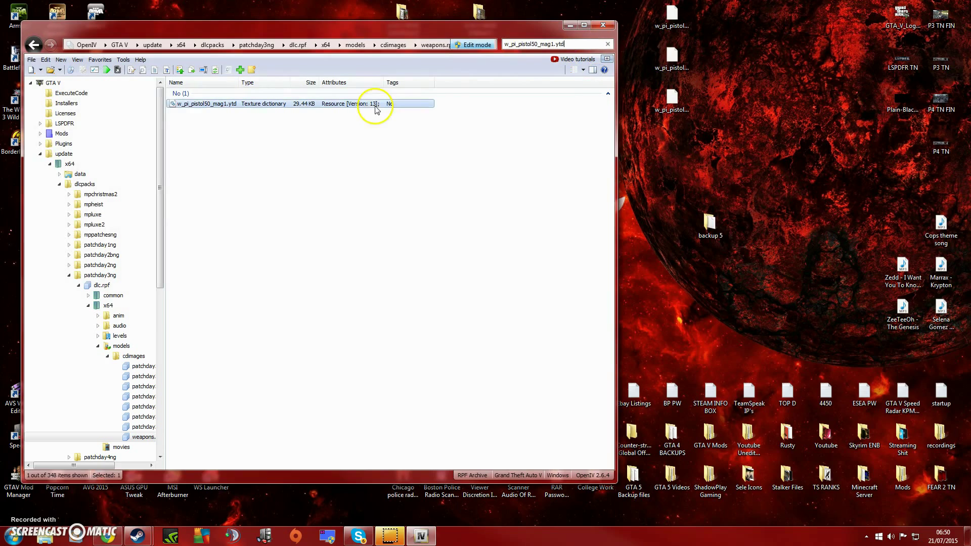
pyautogui.rightClick(353, 104)
pyautogui.click(709, 223)
pyautogui.doubleClick(710, 222)
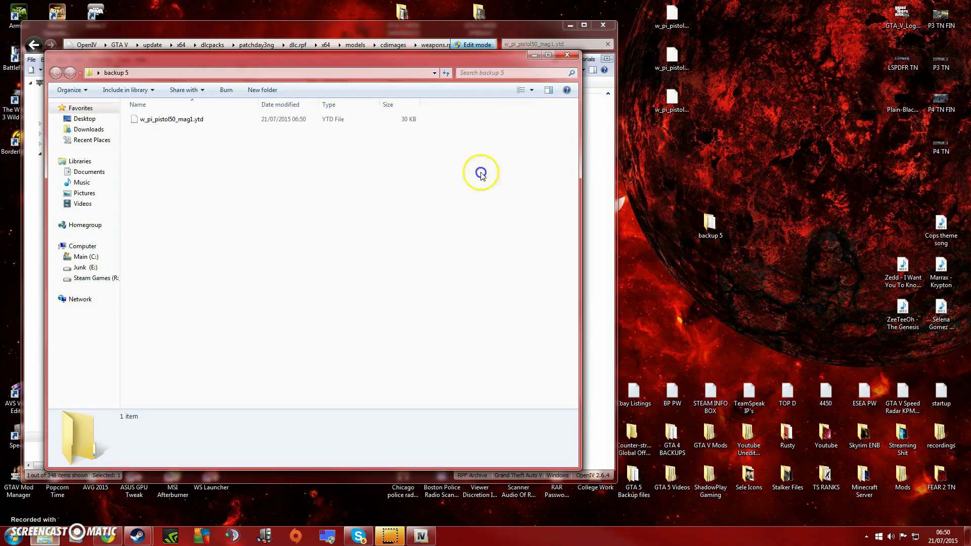
pyautogui.click(565, 59)
# Replace the archived w_pi_pistol50_mag1.ytd with the mod's version from the Desktop.
pyautogui.rightClick(335, 103)
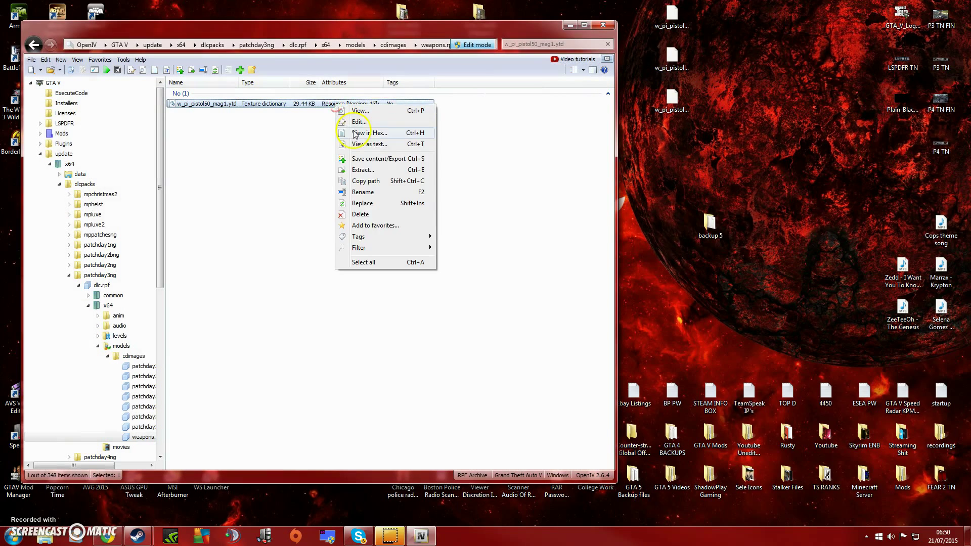
pyautogui.click(365, 202)
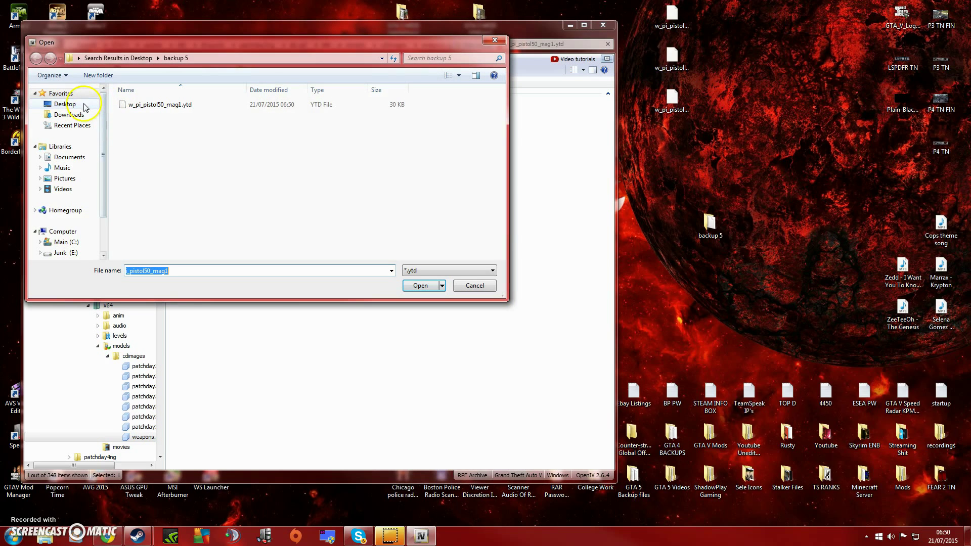
pyautogui.click(85, 107)
pyautogui.scroll(-5, 201, 191)
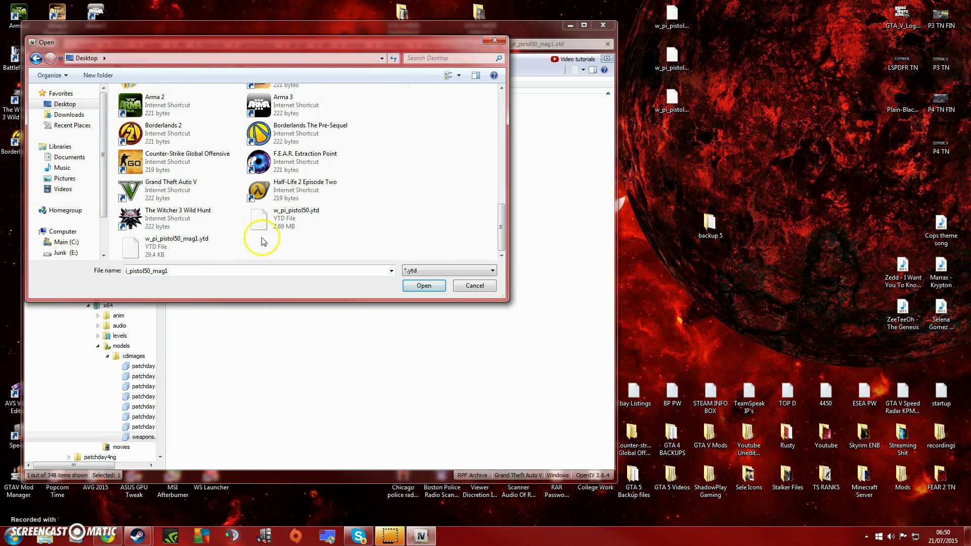
pyautogui.moveTo(323, 39); pyautogui.dragTo(459, 147)
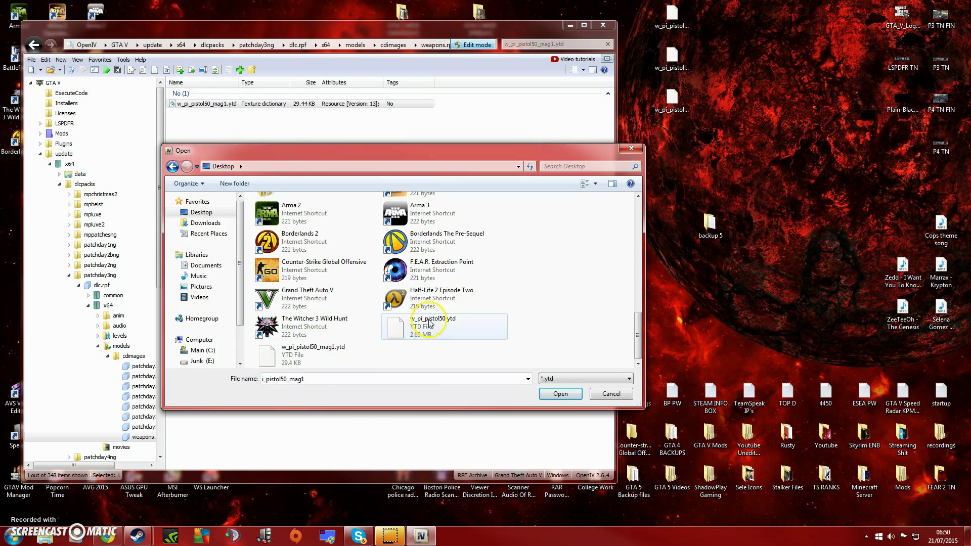
pyautogui.doubleClick(311, 354)
# Delete the leftover desktop w_pi_pistol50_mag1.ytd to the Recycle Bin.
pyautogui.click(349, 341)
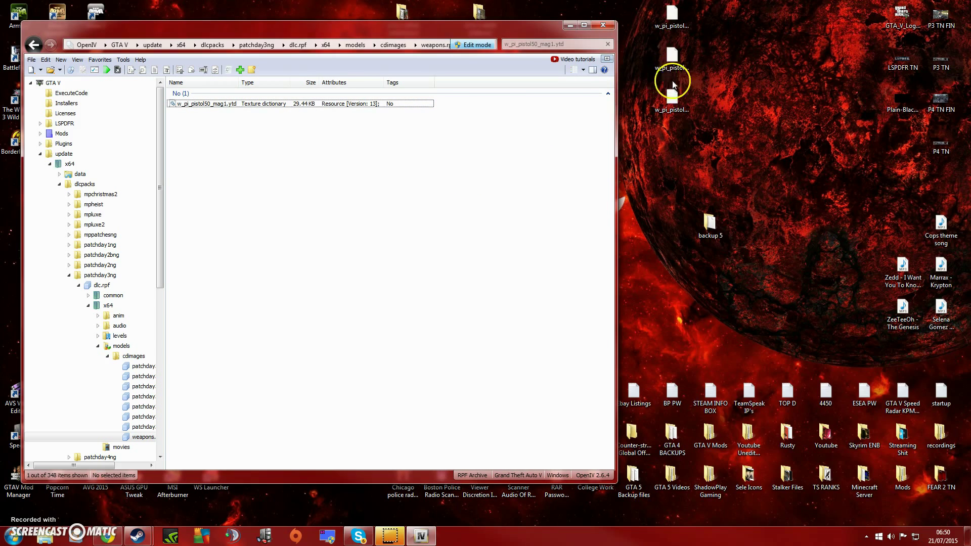
pyautogui.moveTo(672, 81); pyautogui.dragTo(679, 107)
pyautogui.press('Delete')
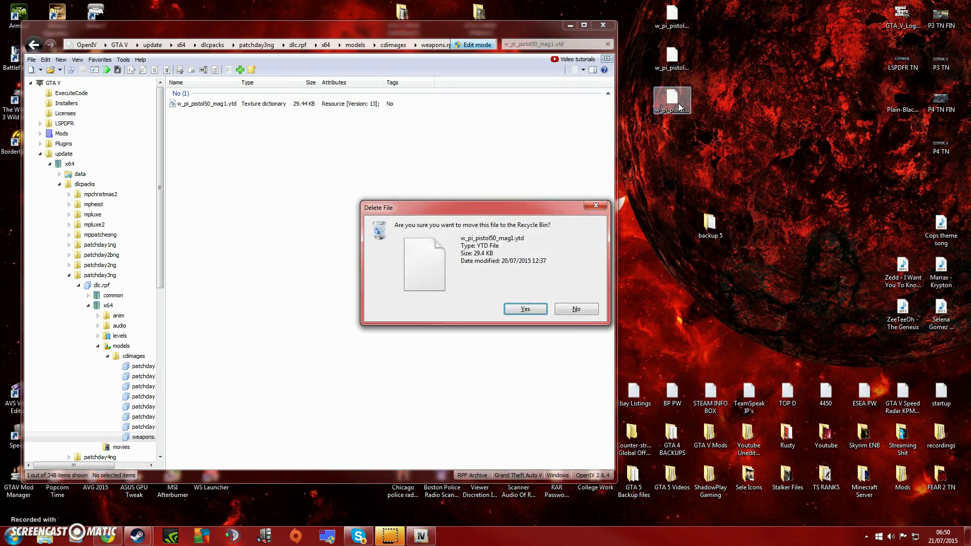
pyautogui.press('Return')
# Filter the weapons.rpf list to w_pi_pistol50_hi.ydr using the desktop file's name.
pyautogui.rightClick(680, 65)
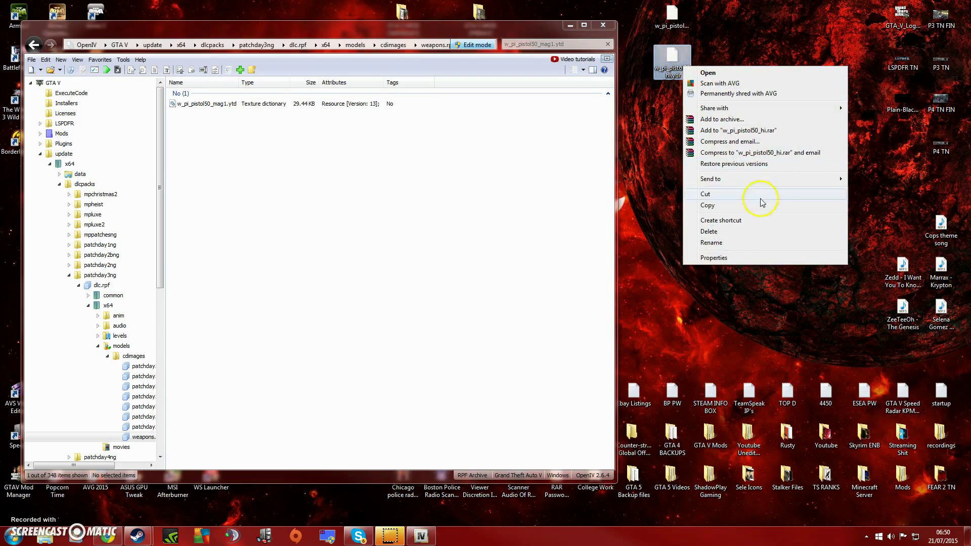
pyautogui.click(732, 240)
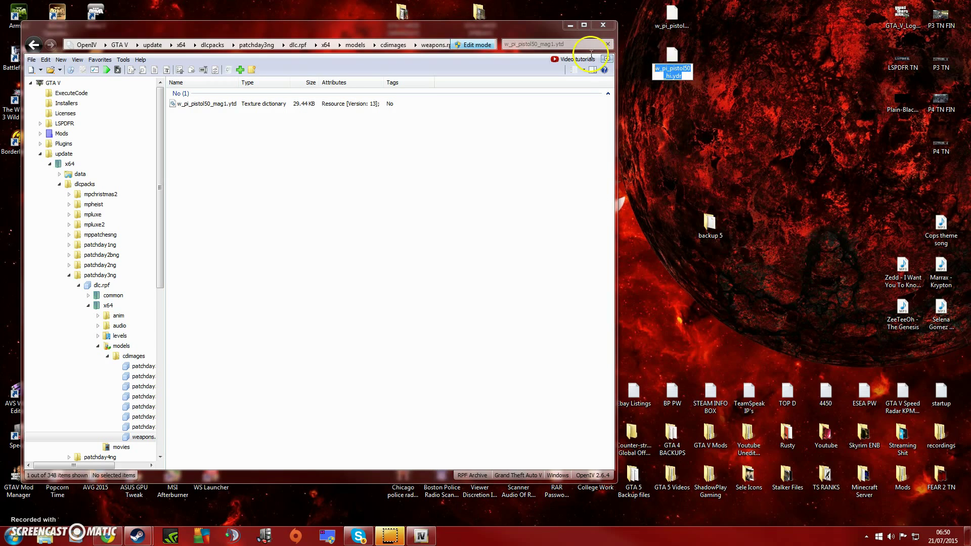
pyautogui.click(567, 44)
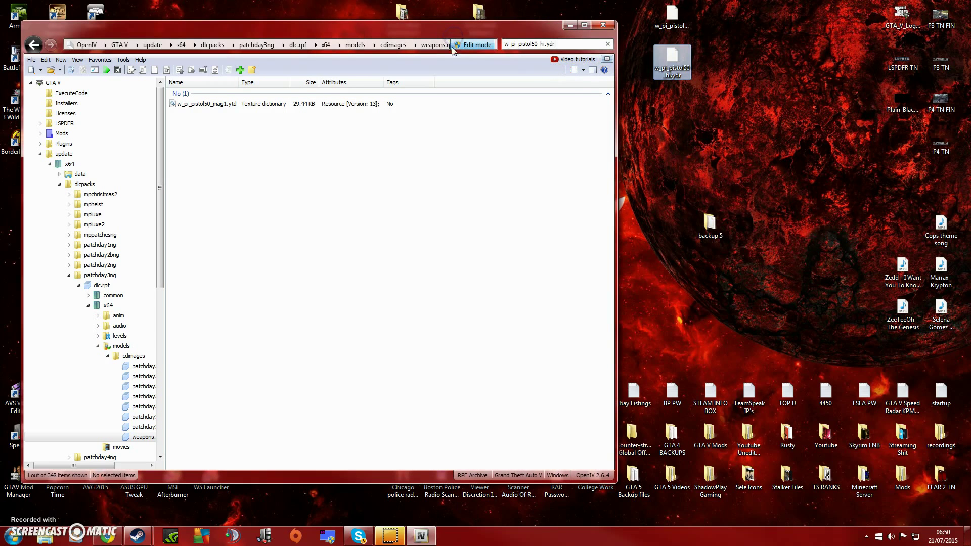
# Extract the original w_pi_pistol50_hi.ydr into the desktop backup 5 folder.
pyautogui.rightClick(364, 104)
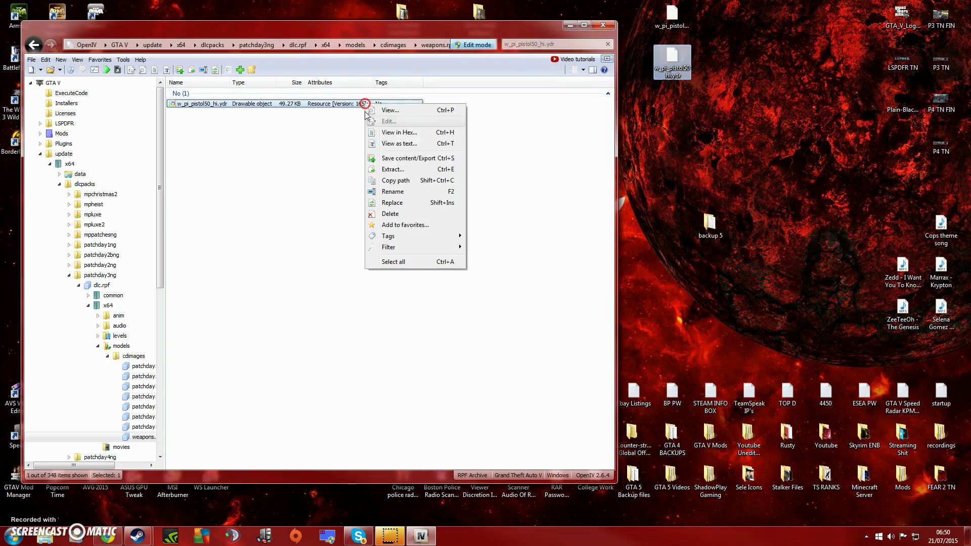
pyautogui.click(414, 170)
pyautogui.click(392, 268)
pyautogui.scroll(-5, 400, 284)
pyautogui.scroll(3, 379, 283)
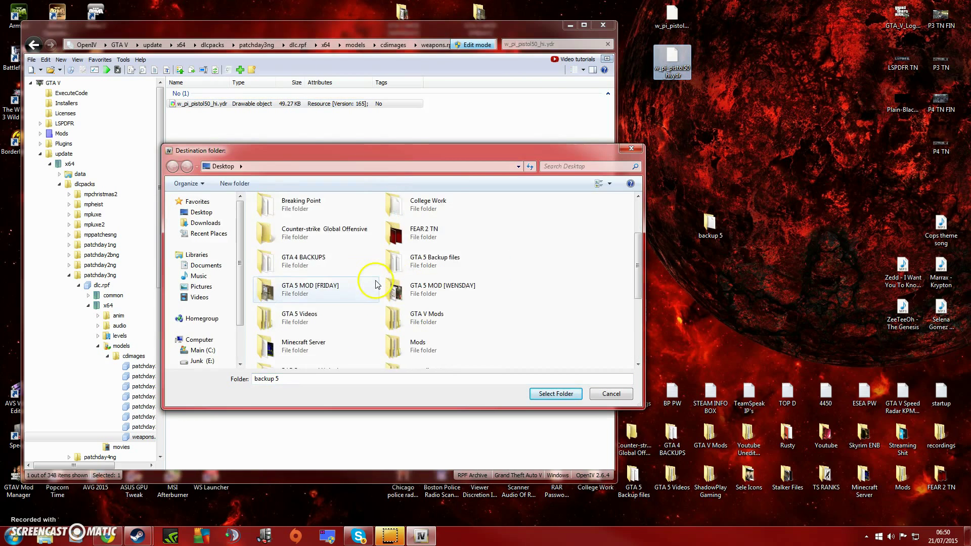
pyautogui.scroll(3, 375, 284)
pyautogui.doubleClick(447, 273)
pyautogui.click(556, 394)
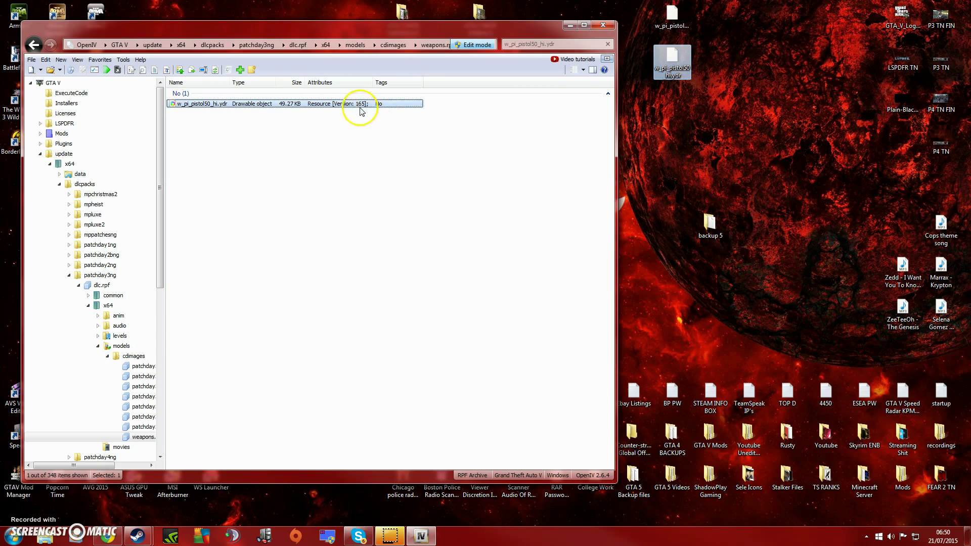
# Replace the archived w_pi_pistol50_hi.ydr with the Magnum mod's w_pi_pistol50_hi.ydr from the Desktop.
pyautogui.rightClick(360, 110)
pyautogui.click(392, 204)
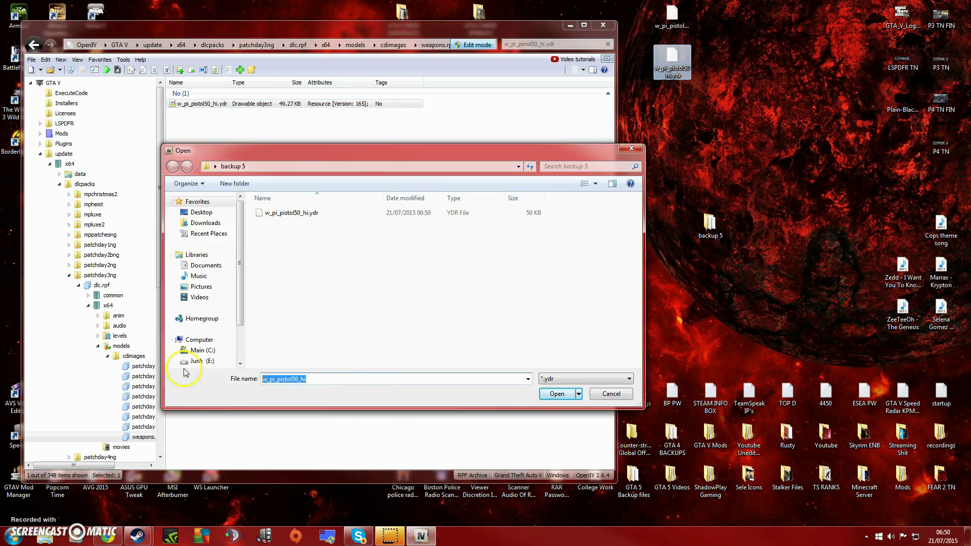
pyautogui.click(556, 395)
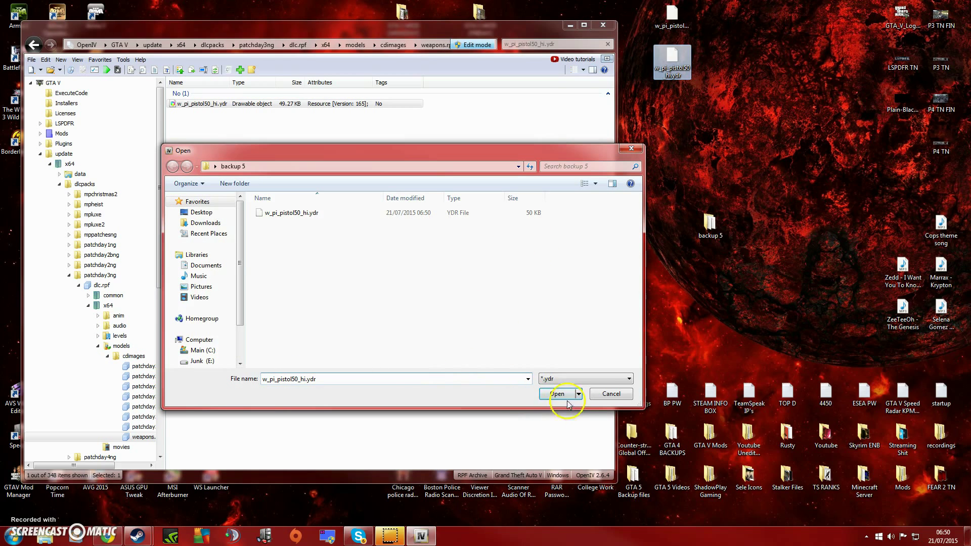
pyautogui.hotkey('ctrl', 'a')
pyautogui.press('BackSpace')
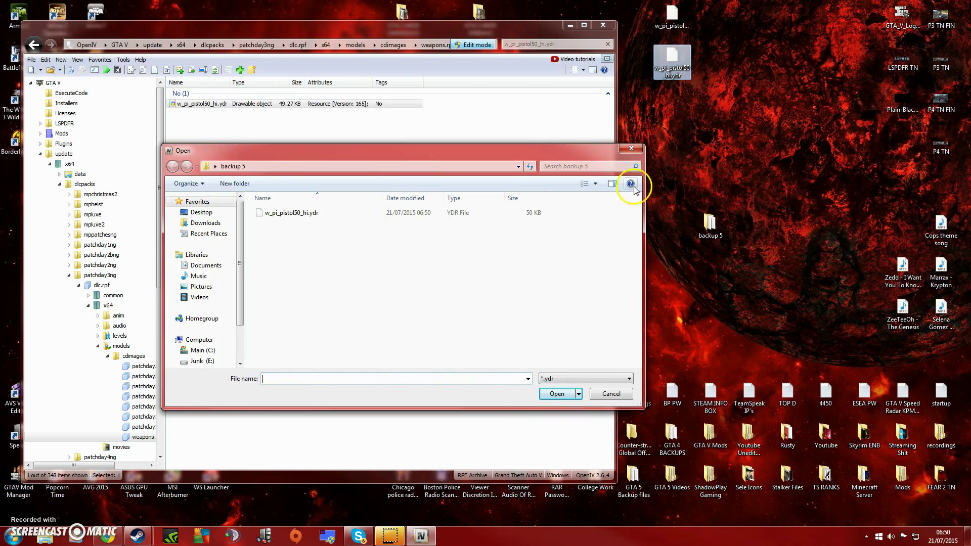
pyautogui.click(201, 212)
pyautogui.scroll(-5, 334, 293)
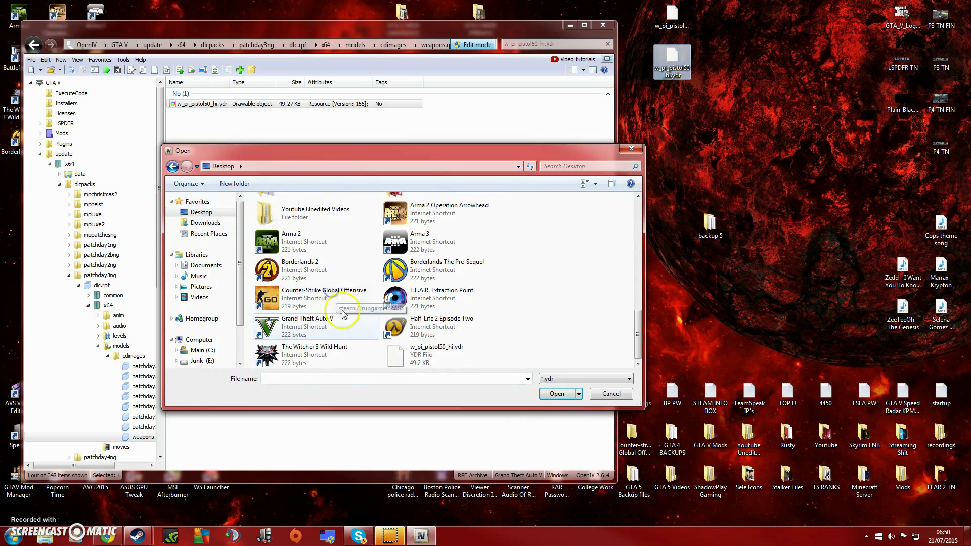
pyautogui.doubleClick(436, 357)
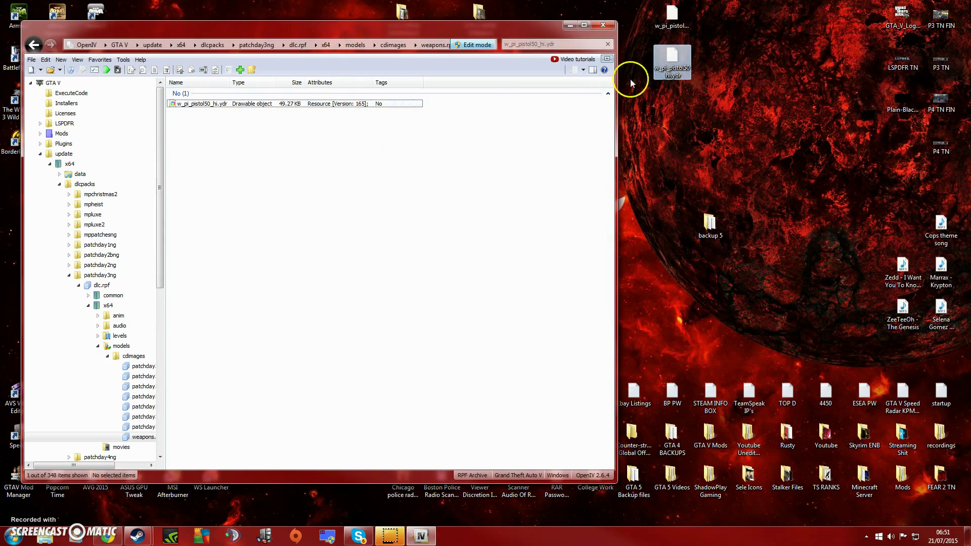
# Filter the weapons.rpf file list to w_pi_pistol50.ytd, using the desktop mod file's copied name.
pyautogui.click(520, 44)
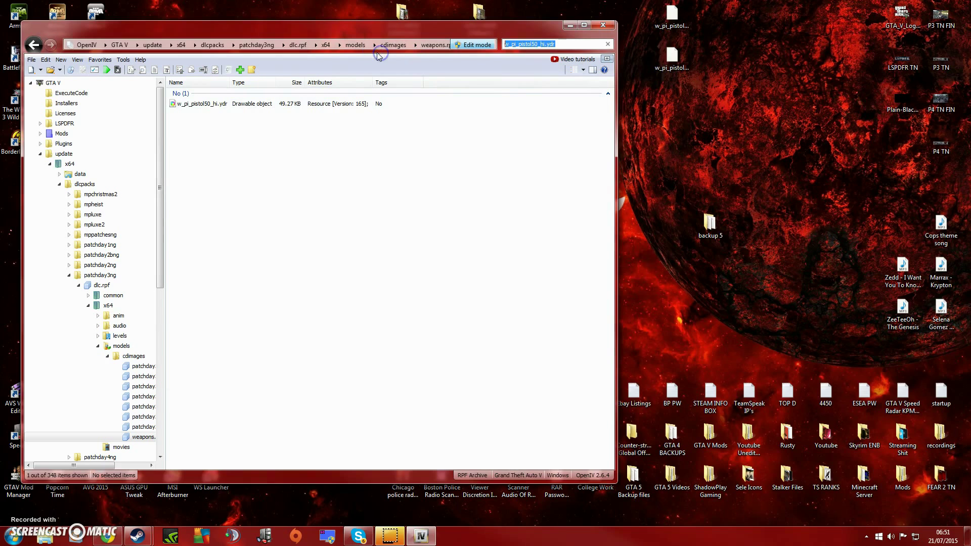
pyautogui.hotkey('ctrl', 'a')
pyautogui.press('BackSpace')
pyautogui.rightClick(668, 15)
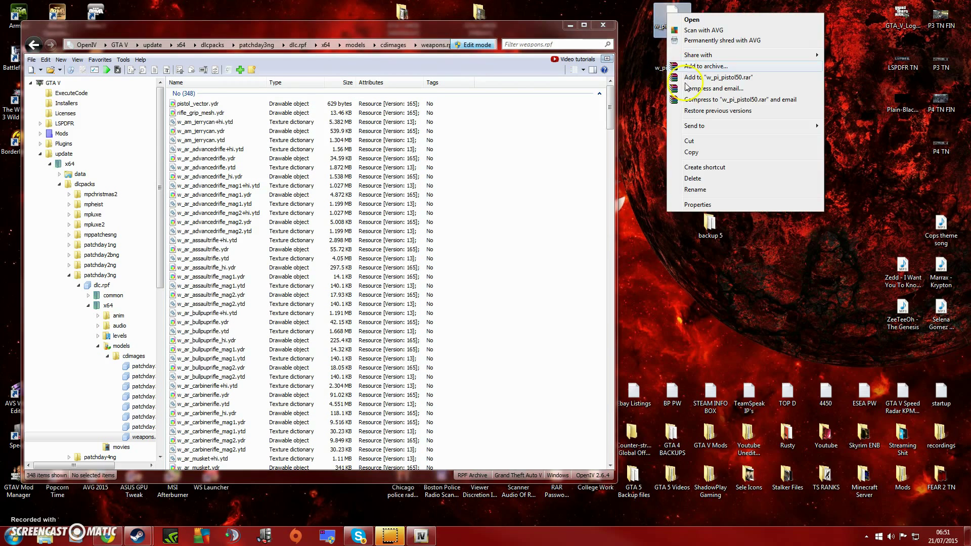
pyautogui.click(713, 190)
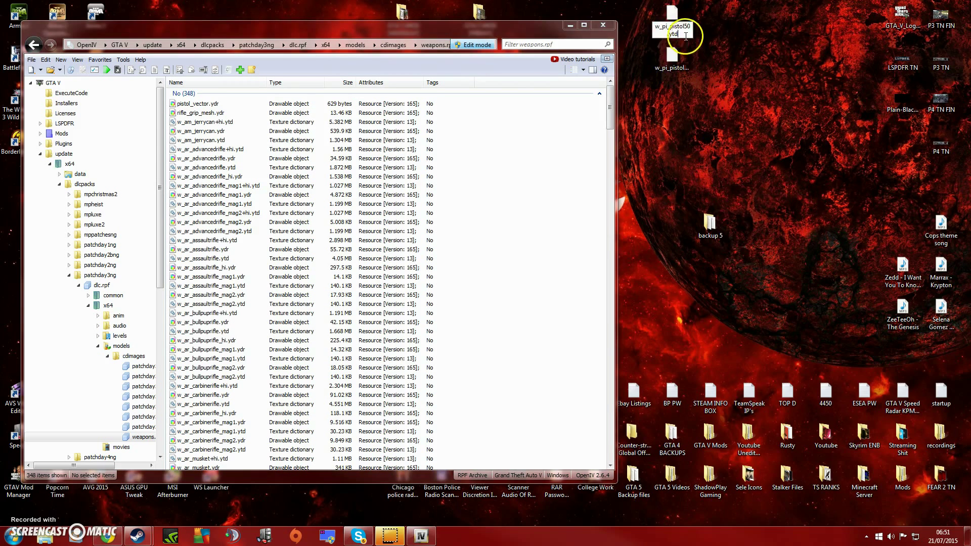
pyautogui.hotkey('ctrl', 'c')
pyautogui.click(531, 44)
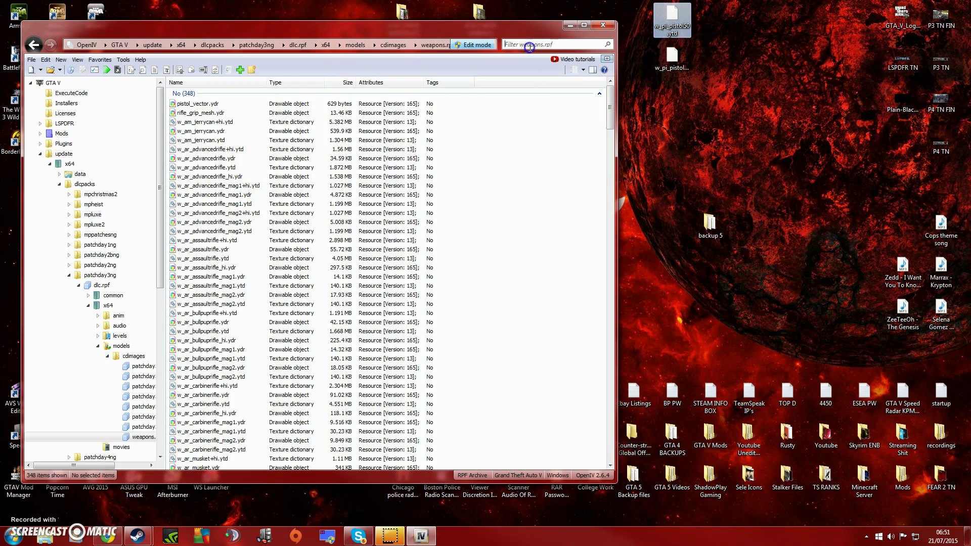
pyautogui.hotkey('ctrl', 'v')
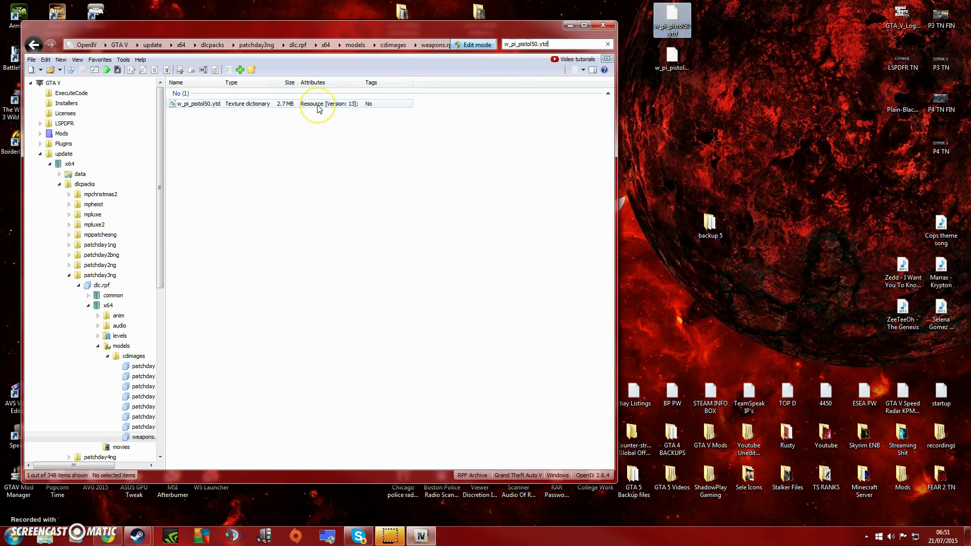
# Replace w_pi_pistol50.ytd in weapons.rpf with the modded w_pi_pistol50.ytd from the desktop.
pyautogui.click(318, 105)
pyautogui.rightClick(318, 105)
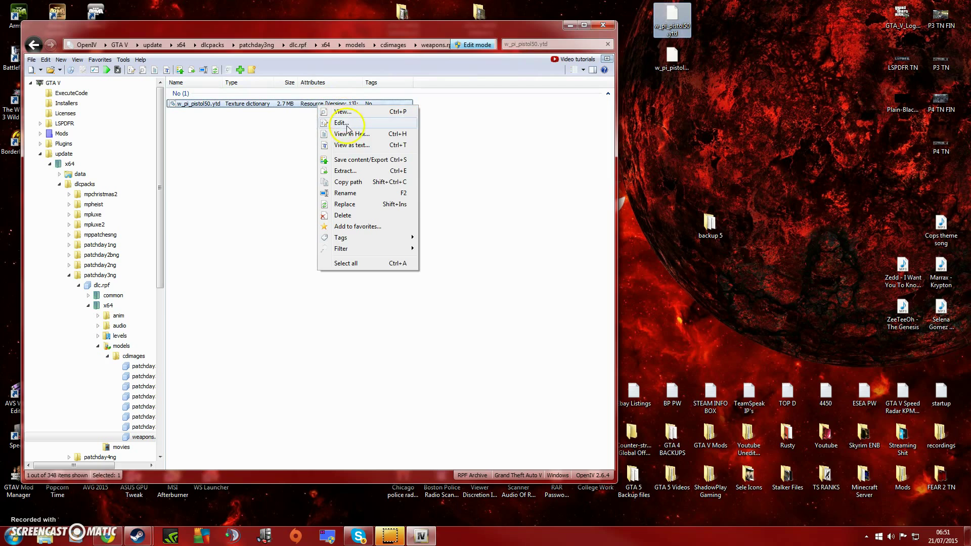
pyautogui.click(362, 205)
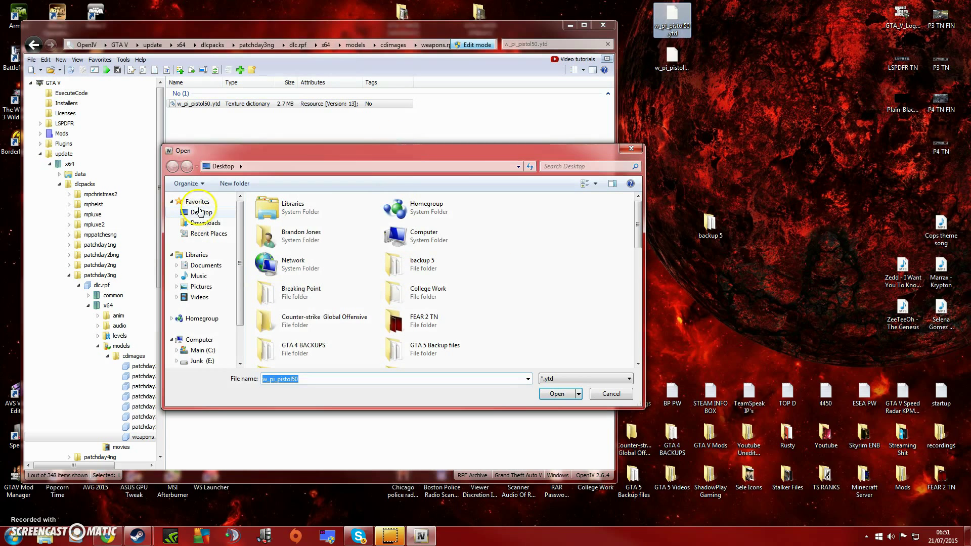
pyautogui.scroll(-8, 400, 296)
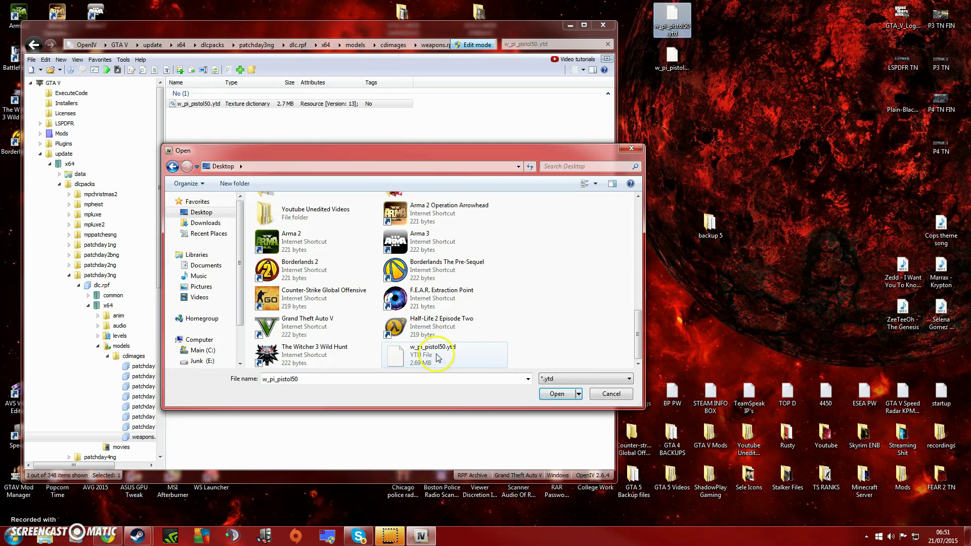
pyautogui.moveTo(393, 157); pyautogui.dragTo(372, 156)
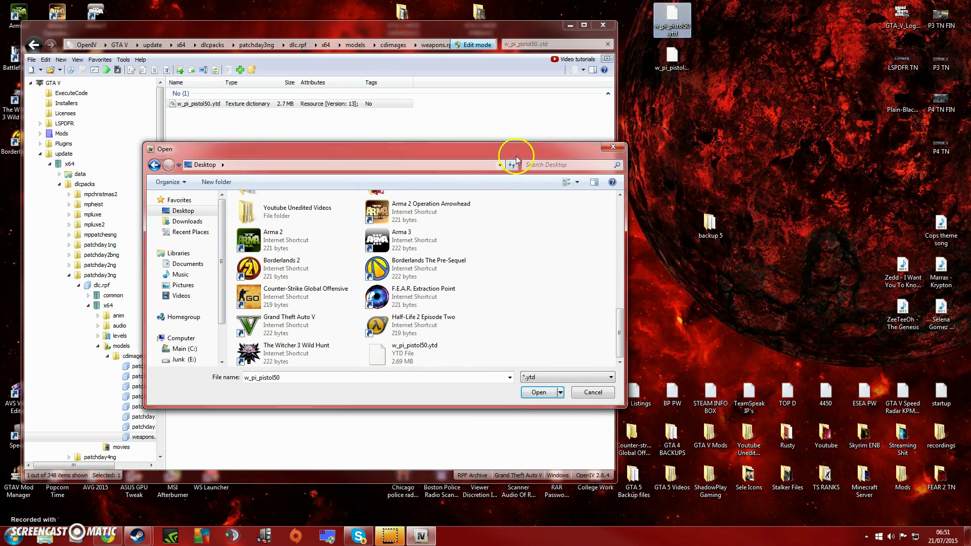
pyautogui.moveTo(514, 157); pyautogui.dragTo(499, 162)
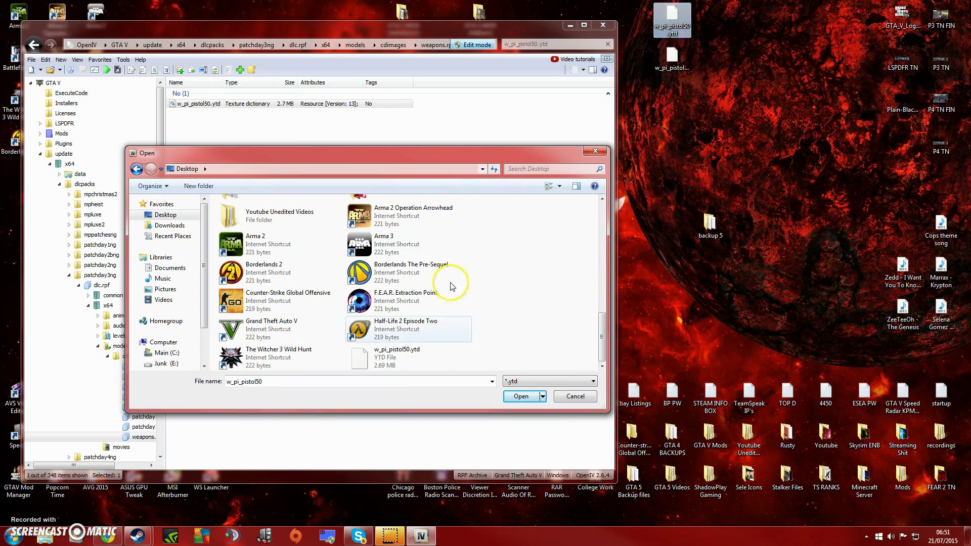
pyautogui.click(412, 364)
pyautogui.click(461, 281)
pyautogui.click(529, 195)
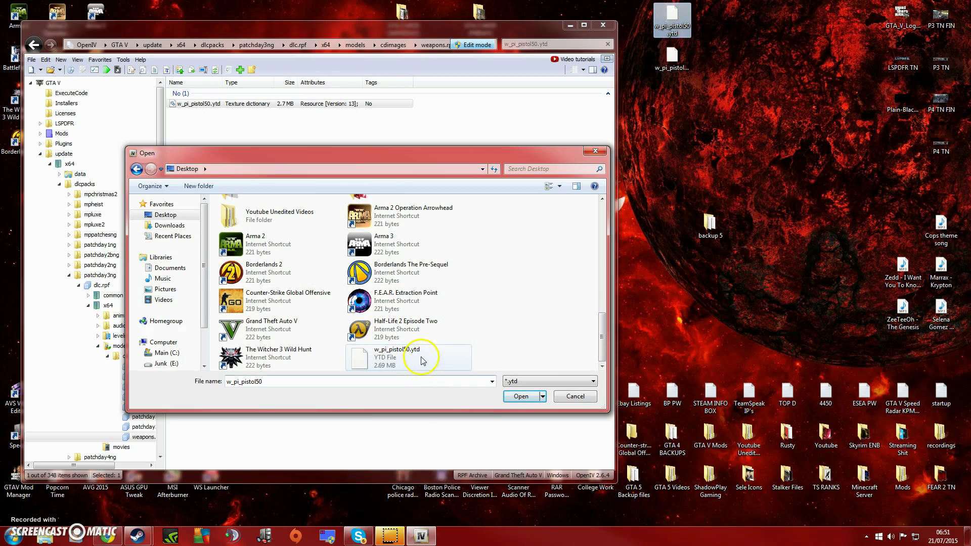
pyautogui.doubleClick(395, 359)
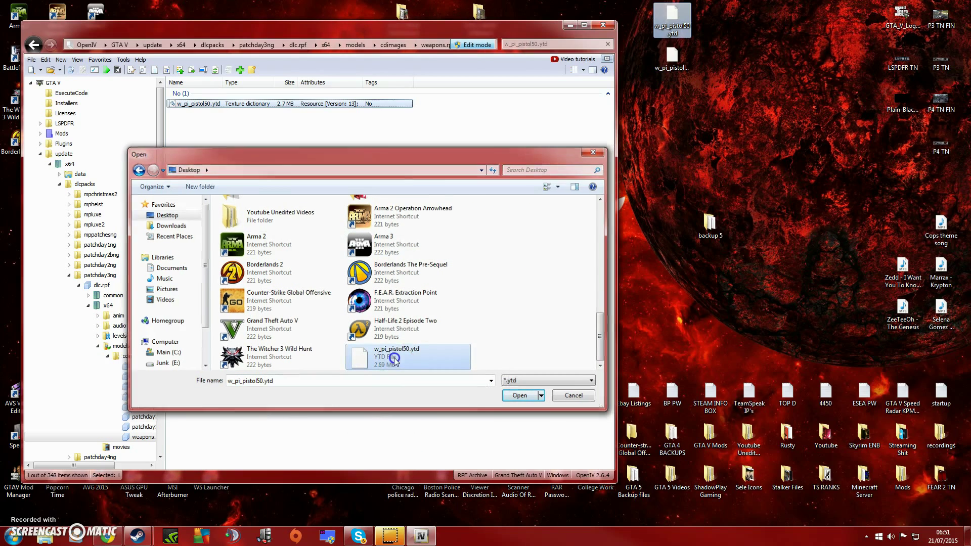
pyautogui.click(364, 209)
# Delete both pistol mod files from the desktop and move the backup 5 icon aside.
pyautogui.moveTo(493, 35); pyautogui.dragTo(526, 28)
pyautogui.moveTo(721, 1); pyautogui.dragTo(650, 83)
pyautogui.press('Delete')
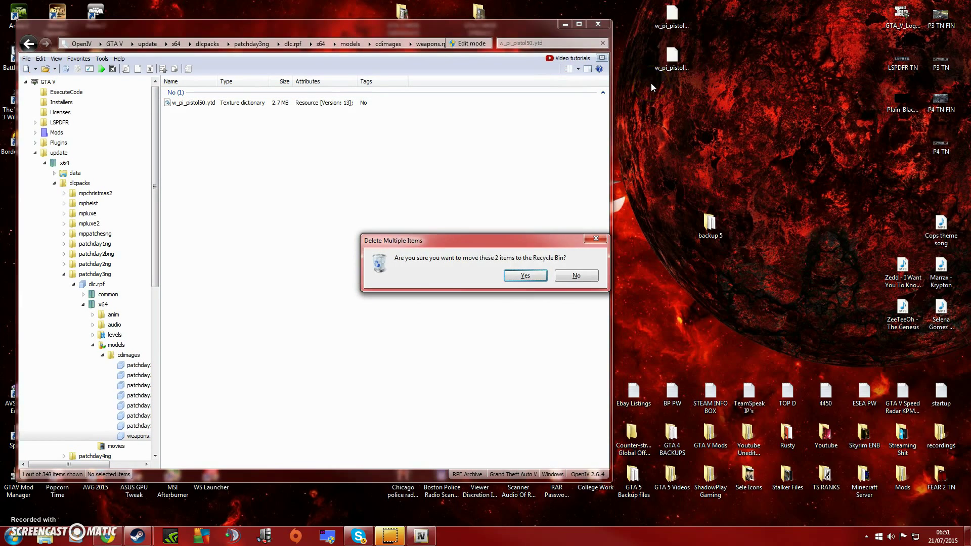
pyautogui.click(525, 276)
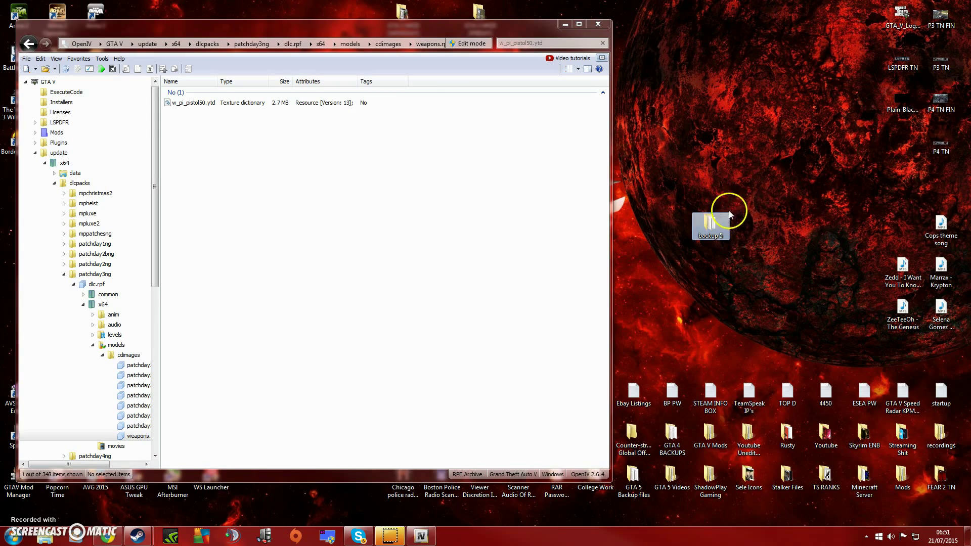
pyautogui.moveTo(730, 215); pyautogui.dragTo(938, 182)
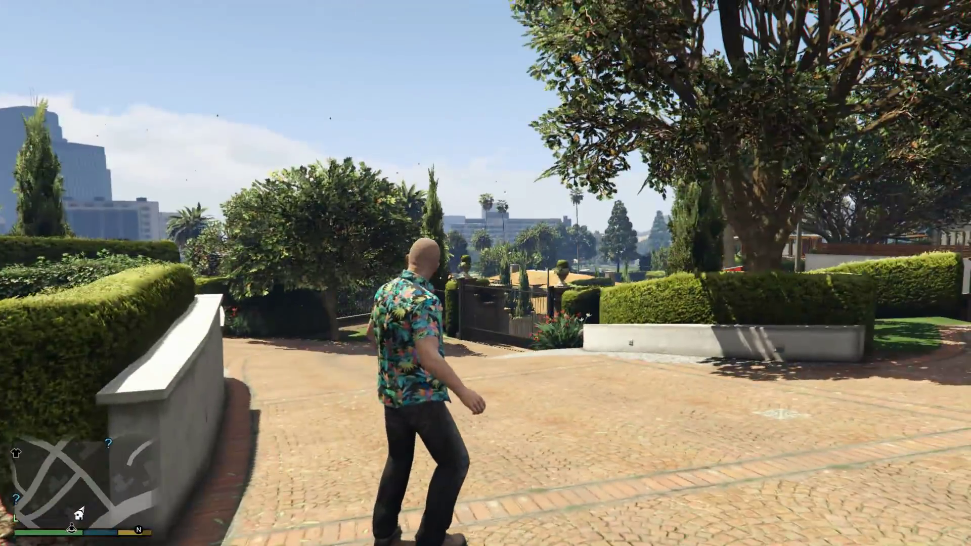
# In first-person view, equip the Pistol .50, now a Taurus .44 Magnum revolver, and aim it.
pyautogui.press('v')
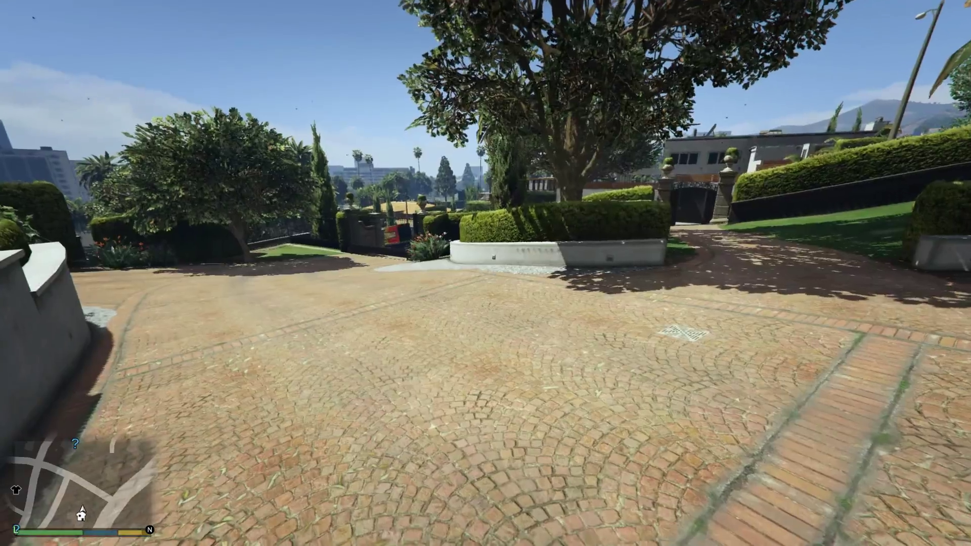
pyautogui.press('w')
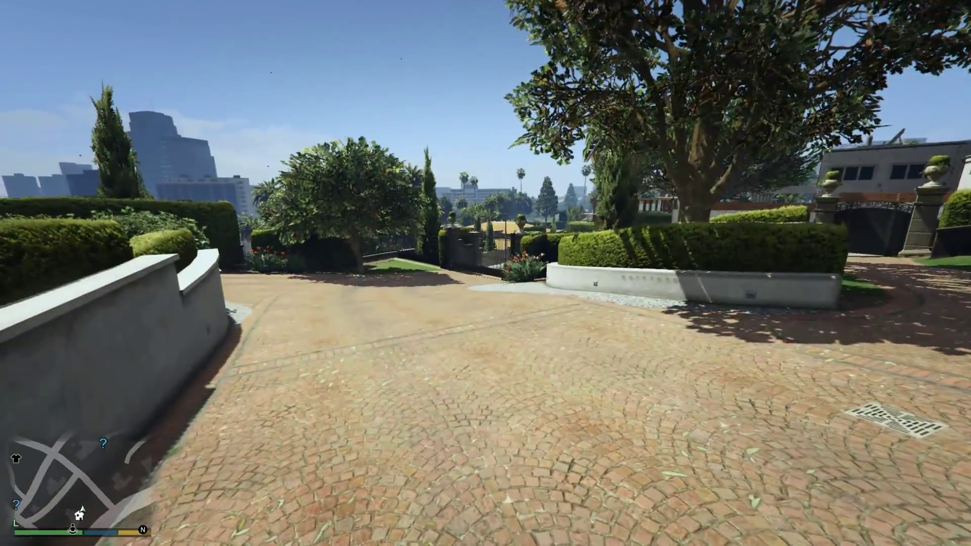
pyautogui.press('Tab')
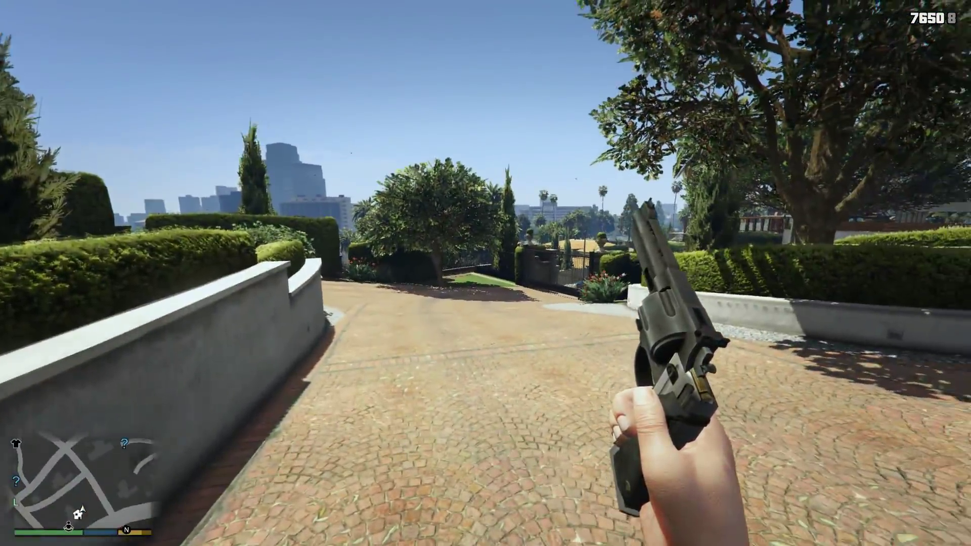
pyautogui.rightClick(485, 273)
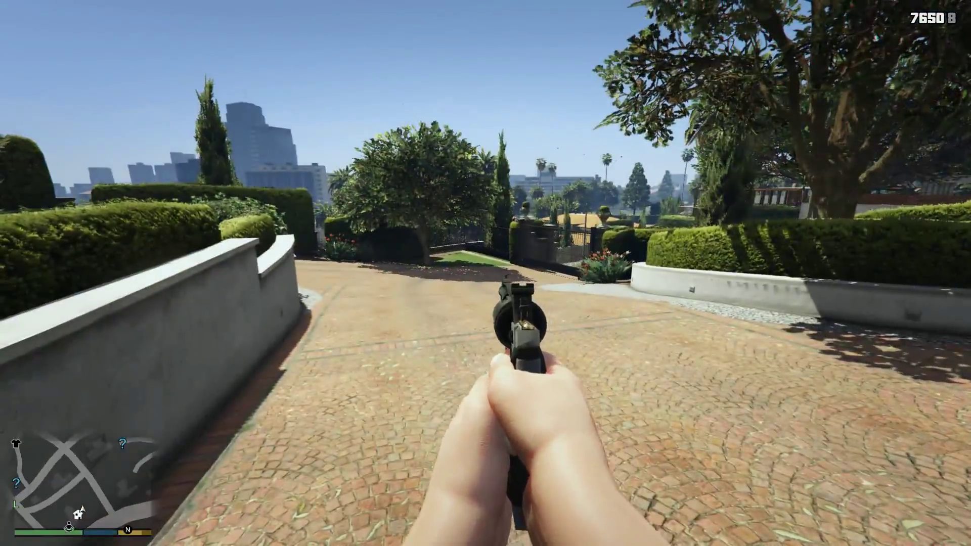